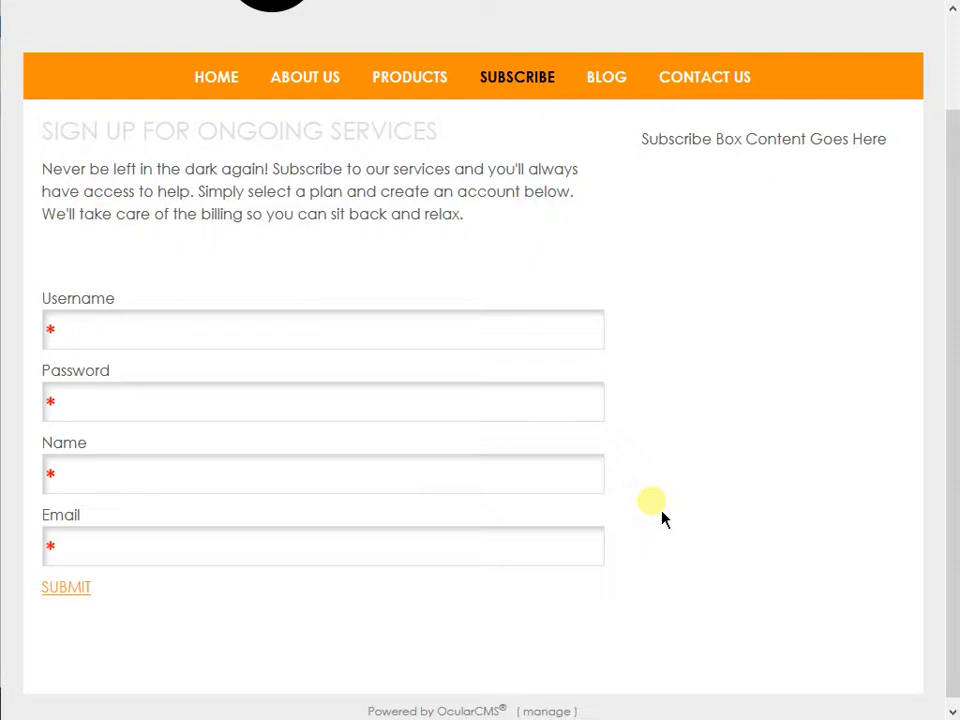
Open the list of database forms belonging to the Members table
{"action": "scroll", "coordinate": [86, 30], "scroll_direction": "up", "scroll_amount": 1}
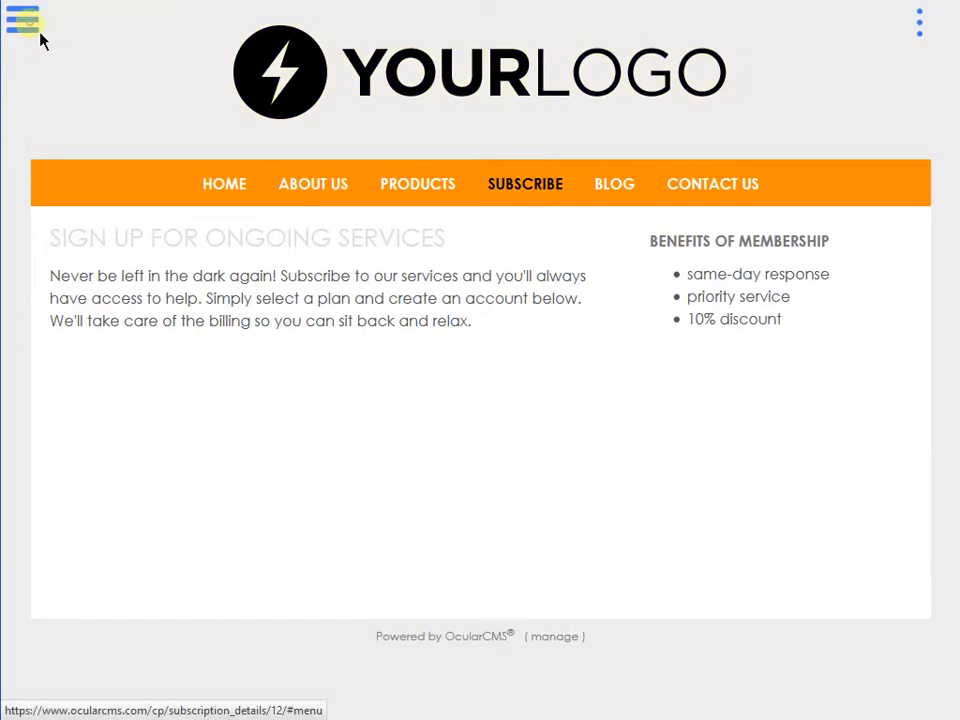
{"action": "left_click", "coordinate": [36, 30]}
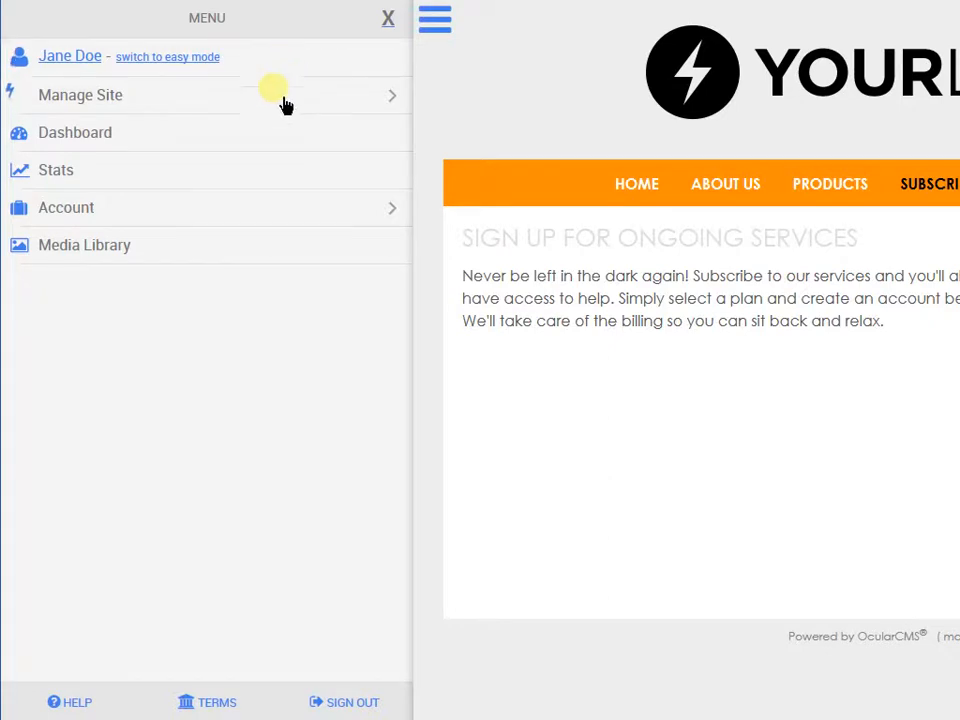
{"action": "left_click", "coordinate": [133, 116]}
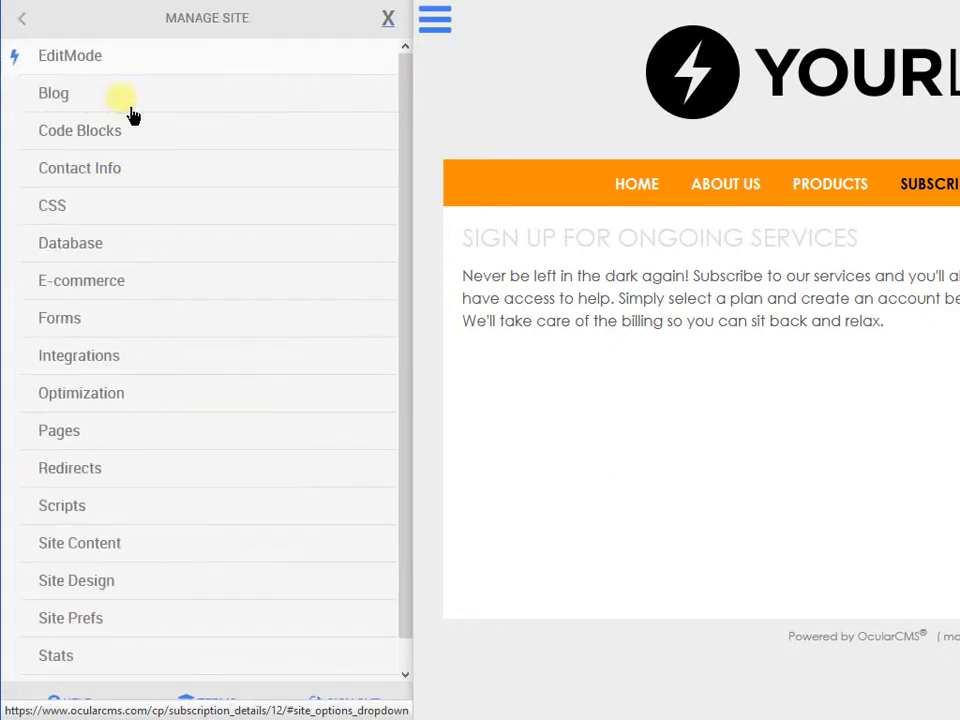
{"action": "left_click", "coordinate": [102, 250]}
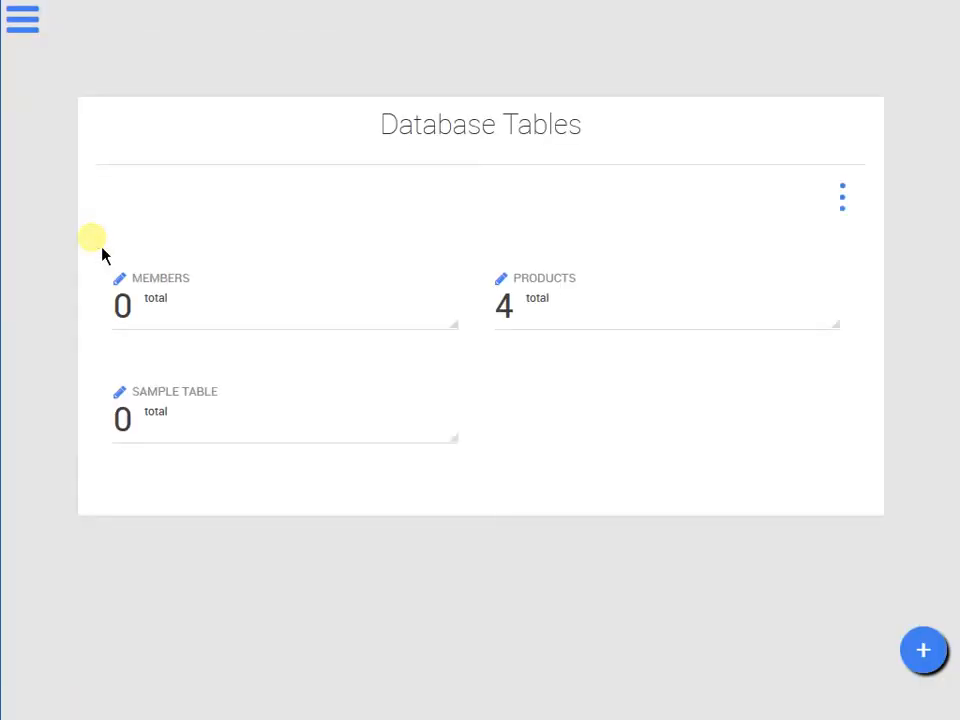
{"action": "left_click", "coordinate": [211, 304]}
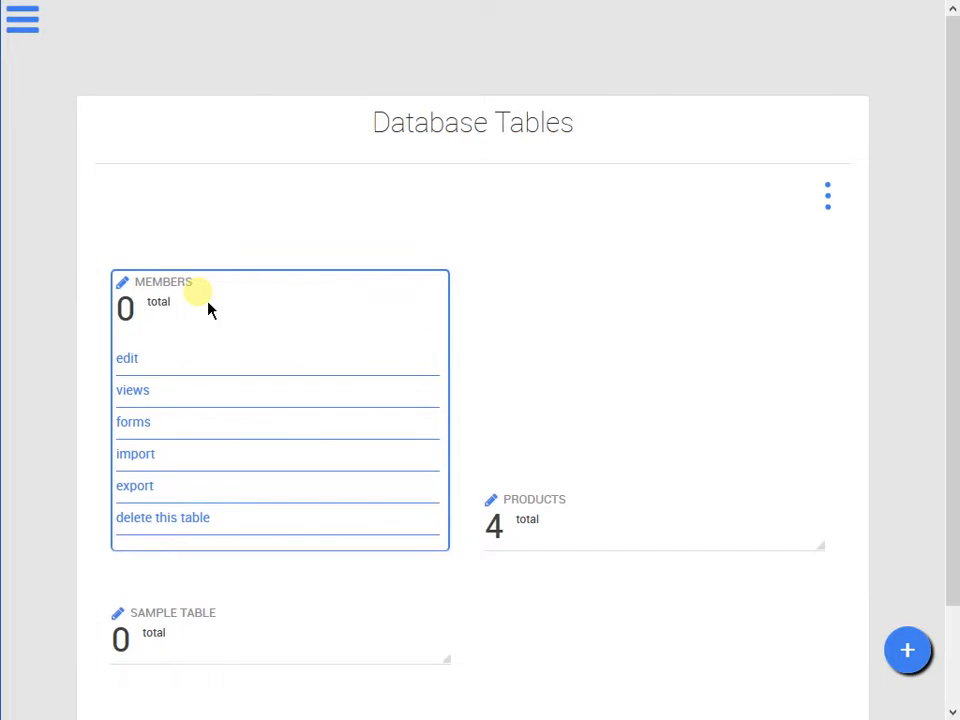
{"action": "left_click", "coordinate": [203, 440]}
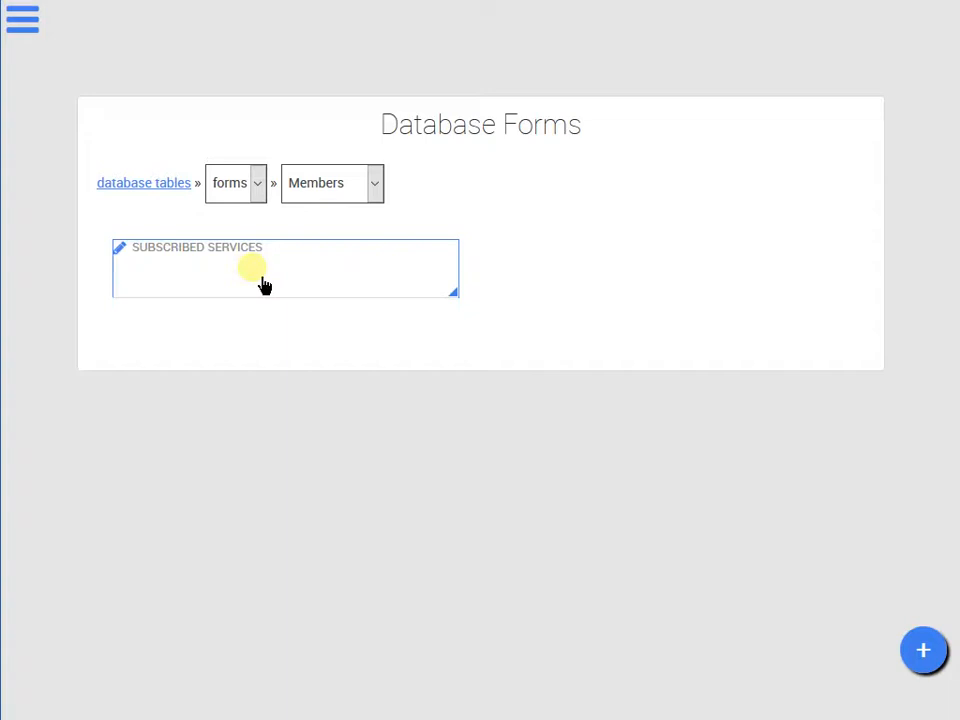
Create a new database form for the Members table and name it "Subscription Form"
{"action": "left_click", "coordinate": [424, 294]}
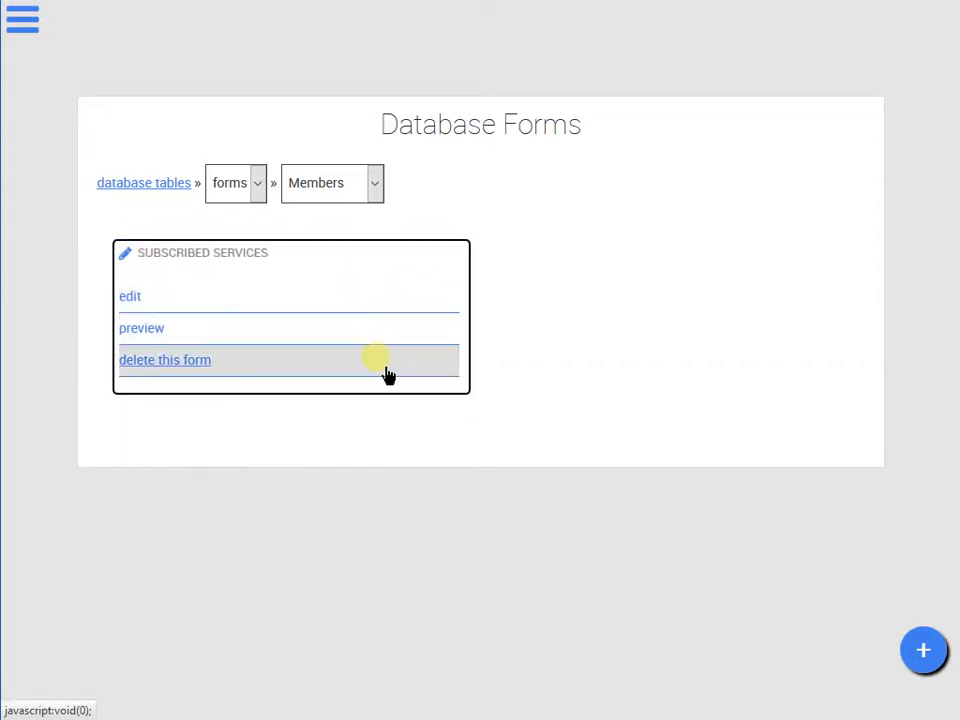
{"action": "left_click", "coordinate": [938, 664]}
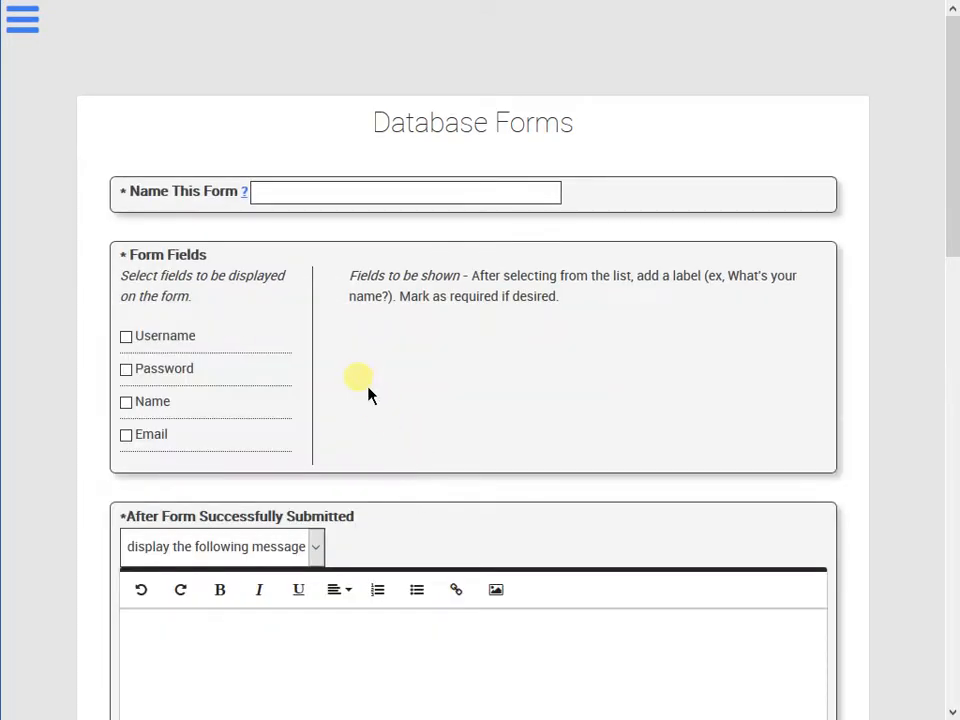
{"action": "left_click", "coordinate": [278, 192]}
{"action": "type", "text": "Subscription Form"}
Add the Username, Password, Name and Email fields to the form
{"action": "scroll", "coordinate": [388, 383], "scroll_direction": "down", "scroll_amount": 1}
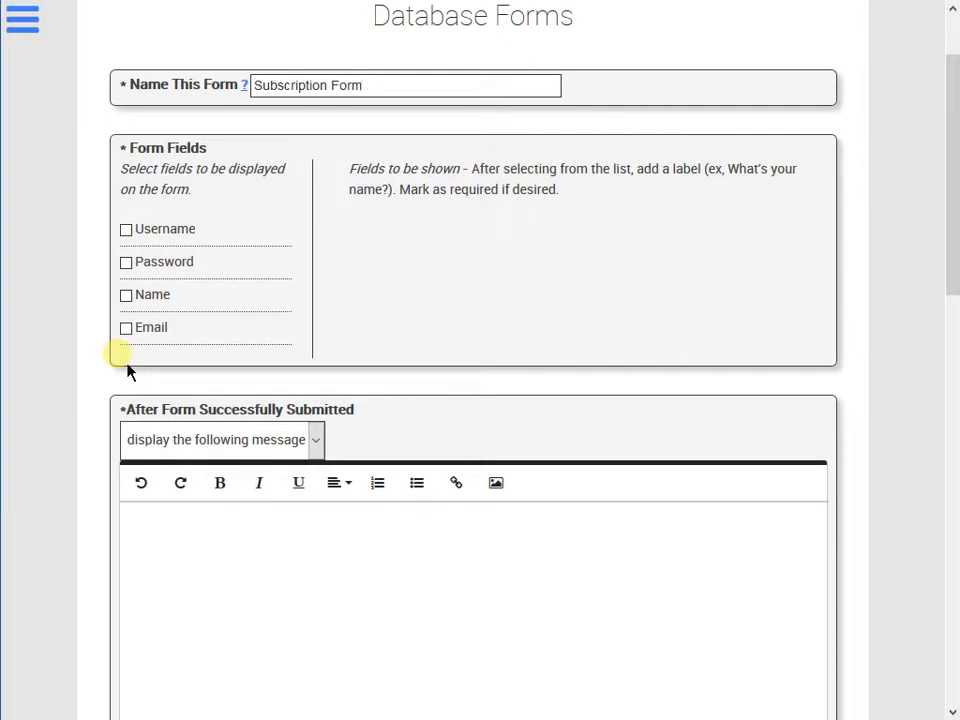
{"action": "left_click", "coordinate": [126, 230]}
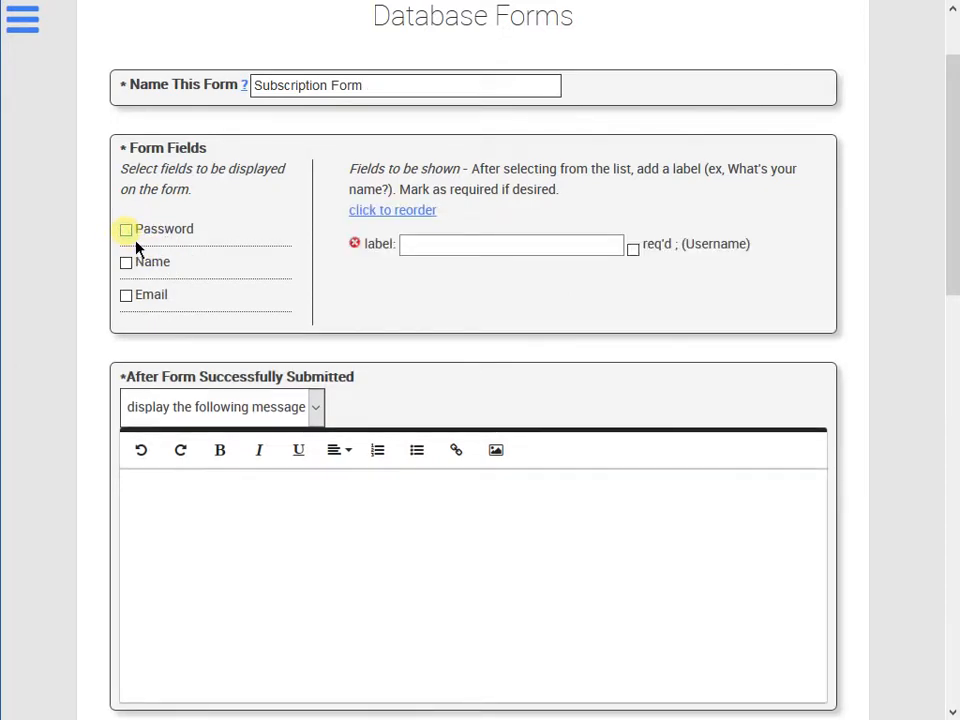
{"action": "left_click", "coordinate": [126, 230]}
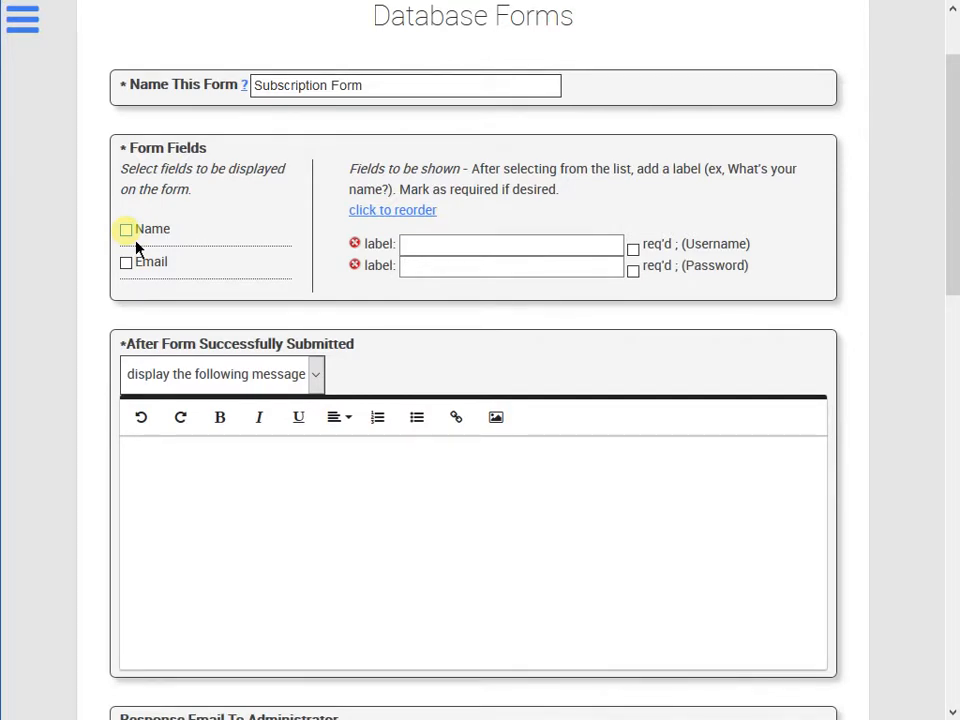
{"action": "left_click", "coordinate": [126, 230]}
{"action": "left_click", "coordinate": [126, 230]}
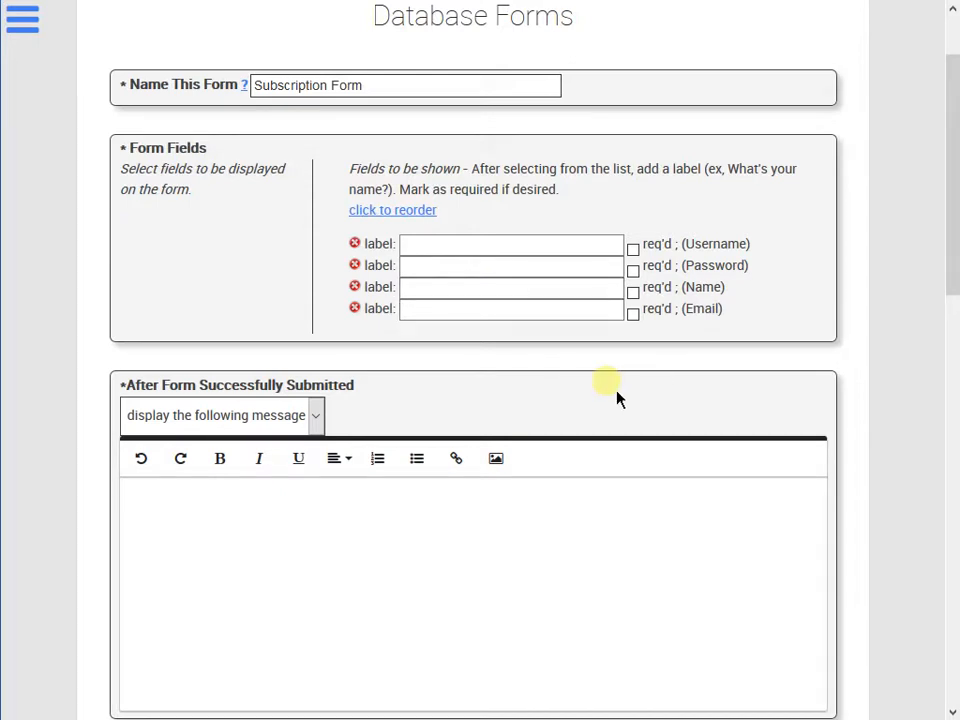
{"action": "left_click", "coordinate": [355, 309]}
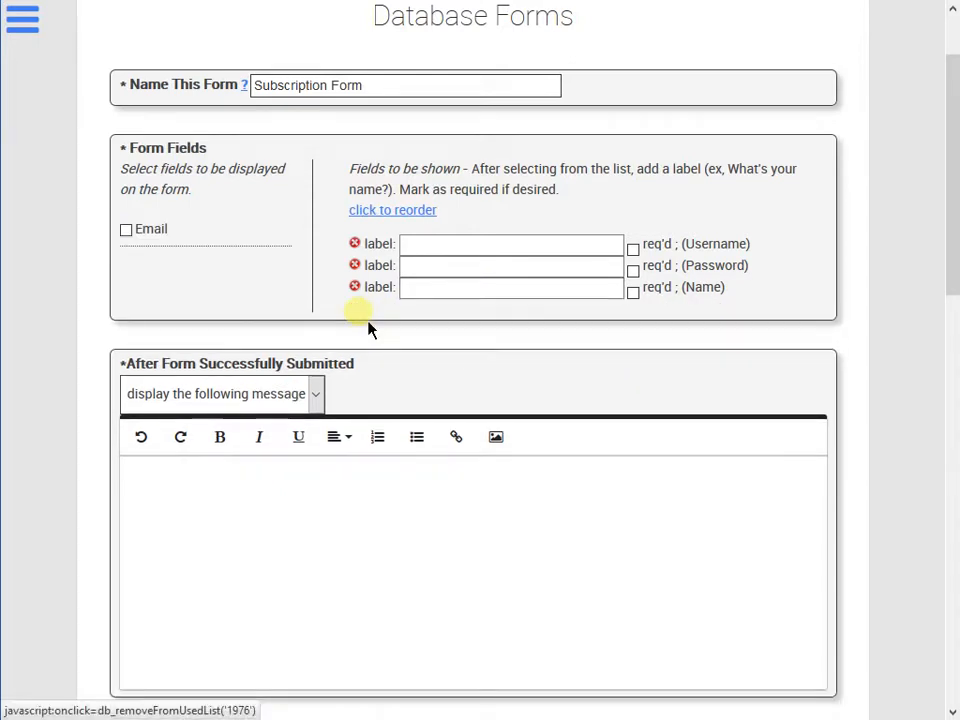
{"action": "left_click", "coordinate": [132, 236]}
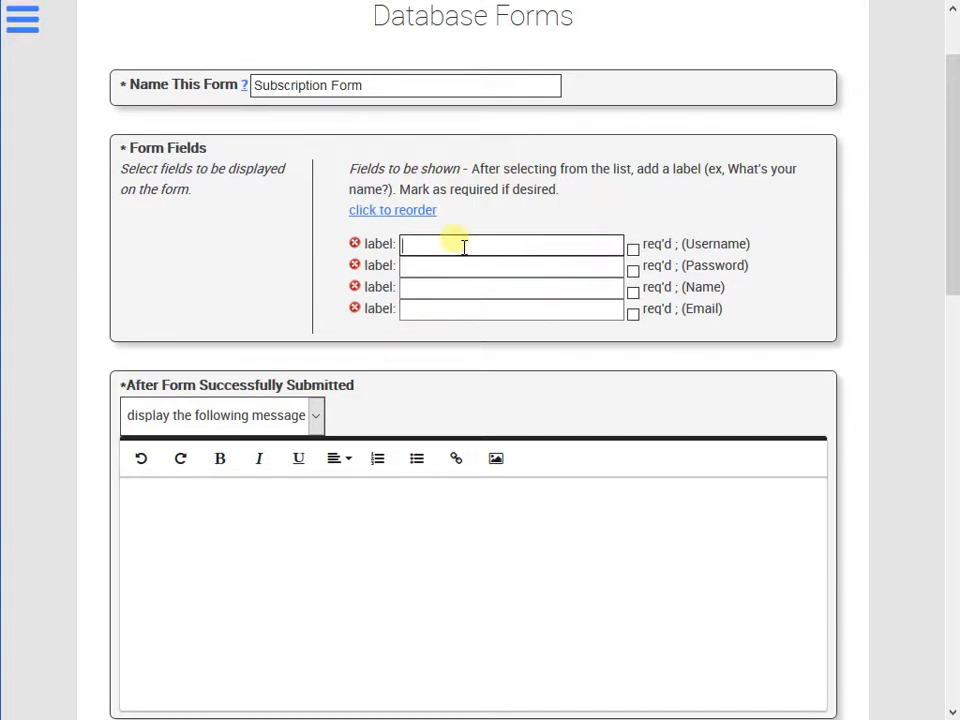
Label the four form fields "Username", "Password", "Your Name" and "Your Email" in order
{"action": "double_click", "coordinate": [716, 244]}
{"action": "left_click", "coordinate": [580, 252]}
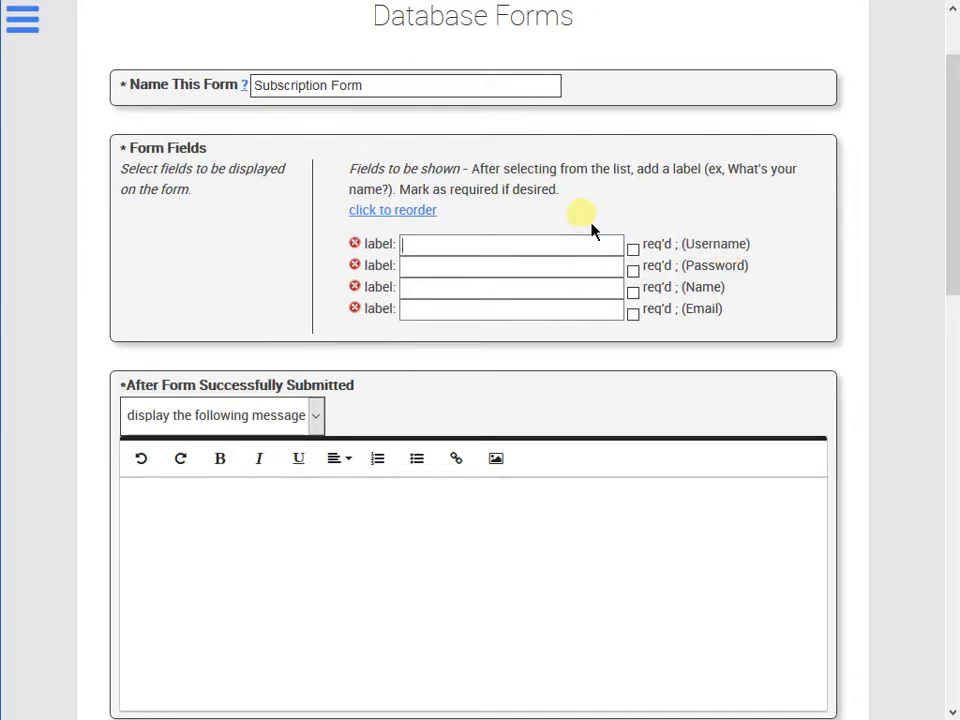
{"action": "type", "text": "Username"}
{"action": "key", "text": "Tab"}
{"action": "key", "text": "Tab"}
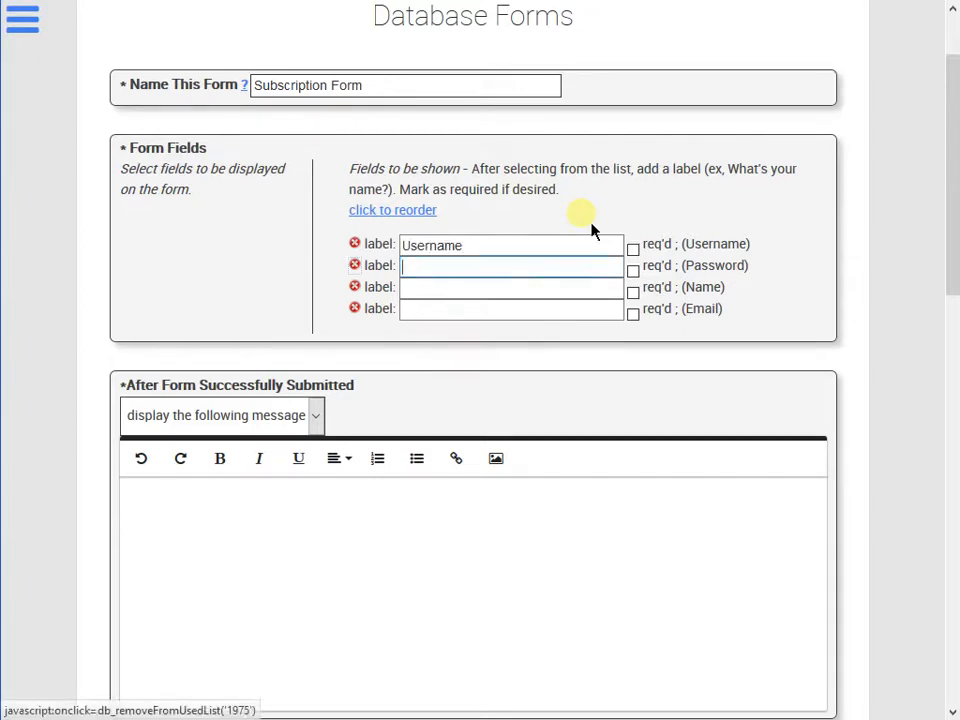
{"action": "type", "text": "Password"}
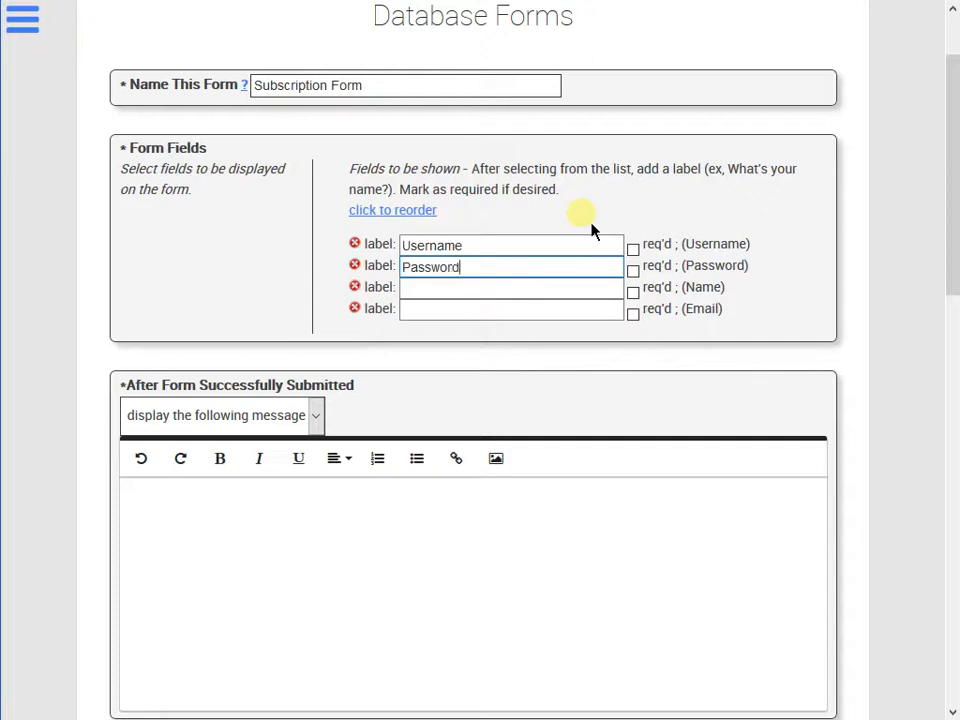
{"action": "left_click", "coordinate": [572, 287]}
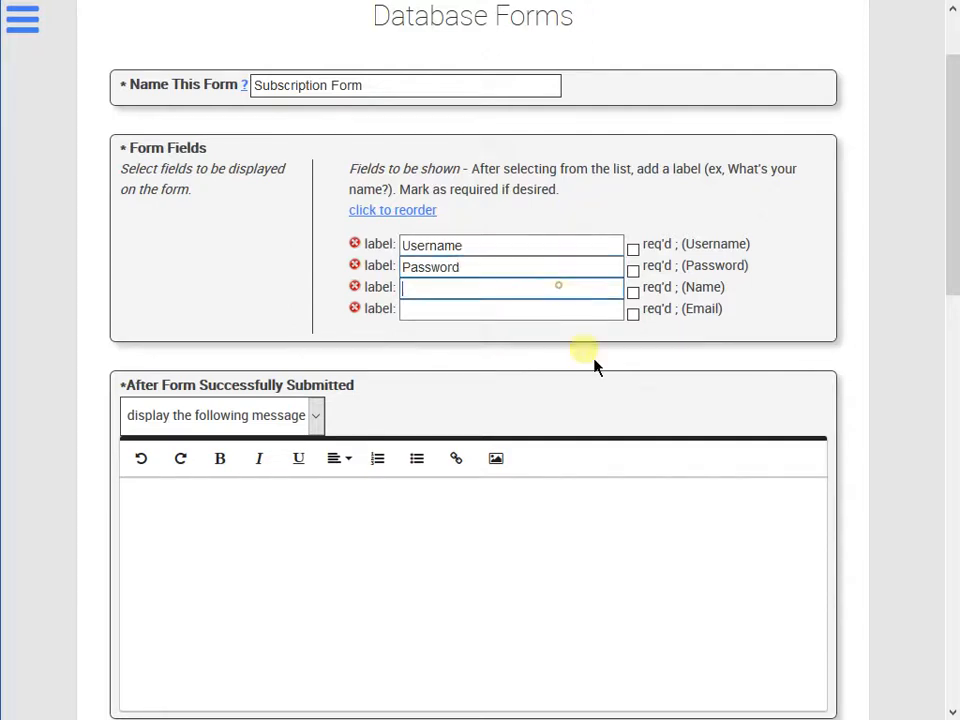
{"action": "type", "text": "Your Name"}
{"action": "key", "text": "Tab"}
{"action": "key", "text": "Tab"}
{"action": "key", "text": "Tab"}
{"action": "type", "text": "Your Email"}
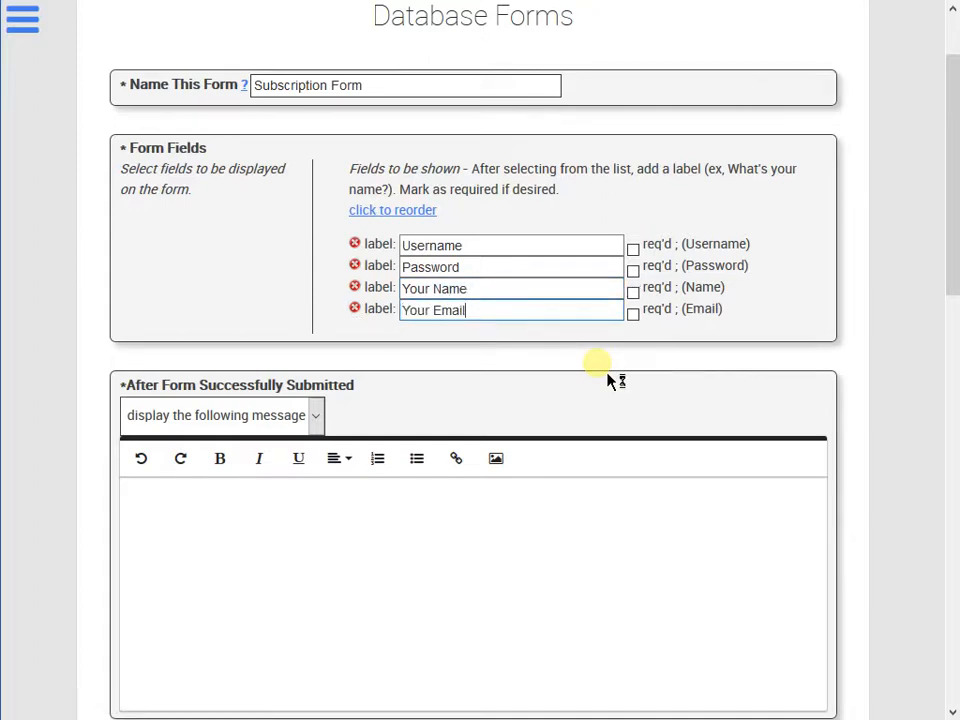
Mark the Username, Password, Name and Email fields as required
{"action": "left_click", "coordinate": [634, 314]}
{"action": "left_click", "coordinate": [633, 249]}
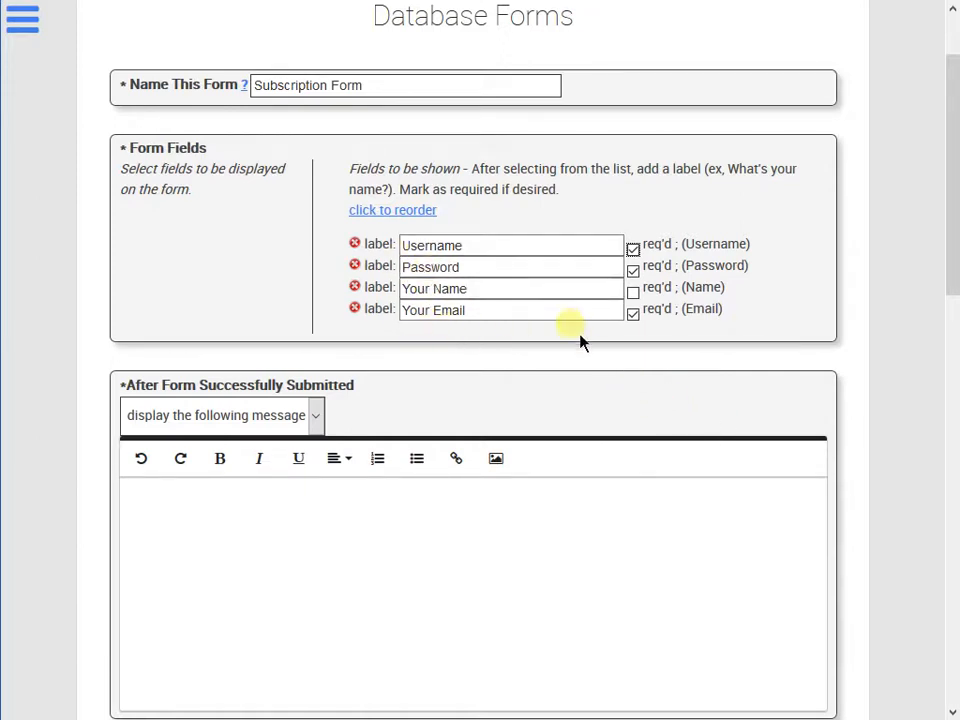
{"action": "left_click", "coordinate": [633, 292]}
Enter "Thanks." as the message displayed after the form is successfully submitted
{"action": "scroll", "coordinate": [600, 355], "scroll_direction": "down", "scroll_amount": 3}
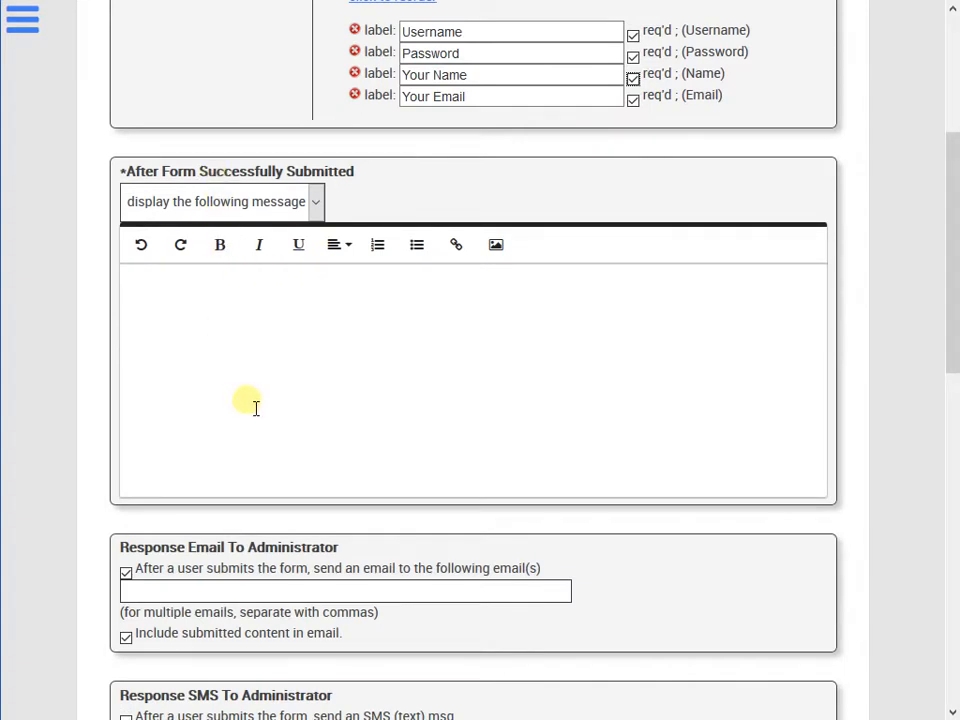
{"action": "left_click_drag", "start_coordinate": [127, 174], "coordinate": [370, 185]}
{"action": "left_click", "coordinate": [370, 185]}
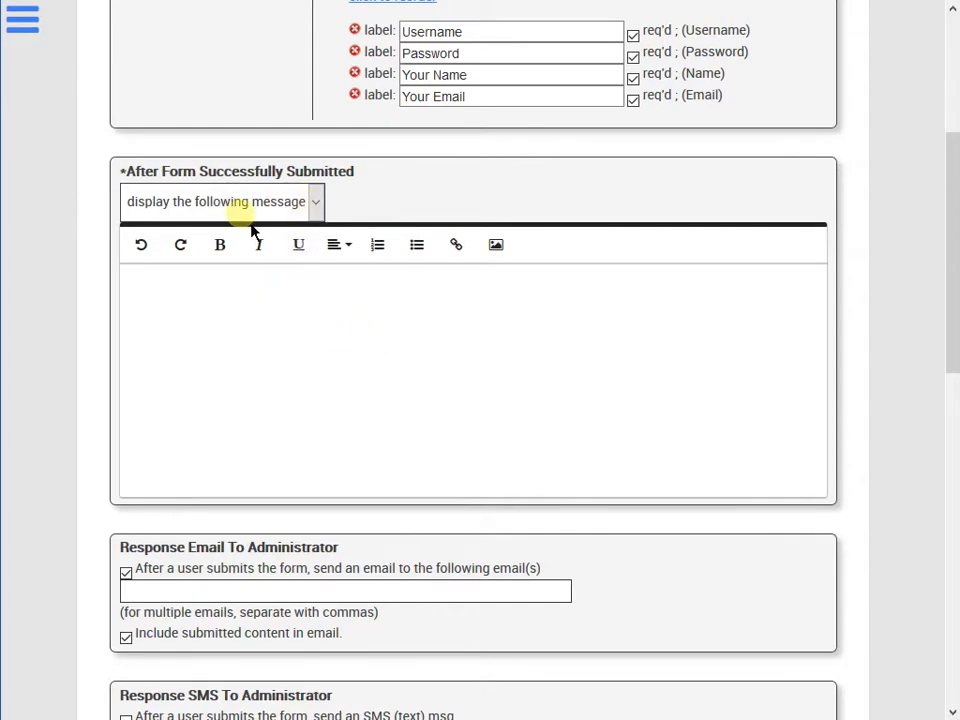
{"action": "left_click", "coordinate": [309, 345]}
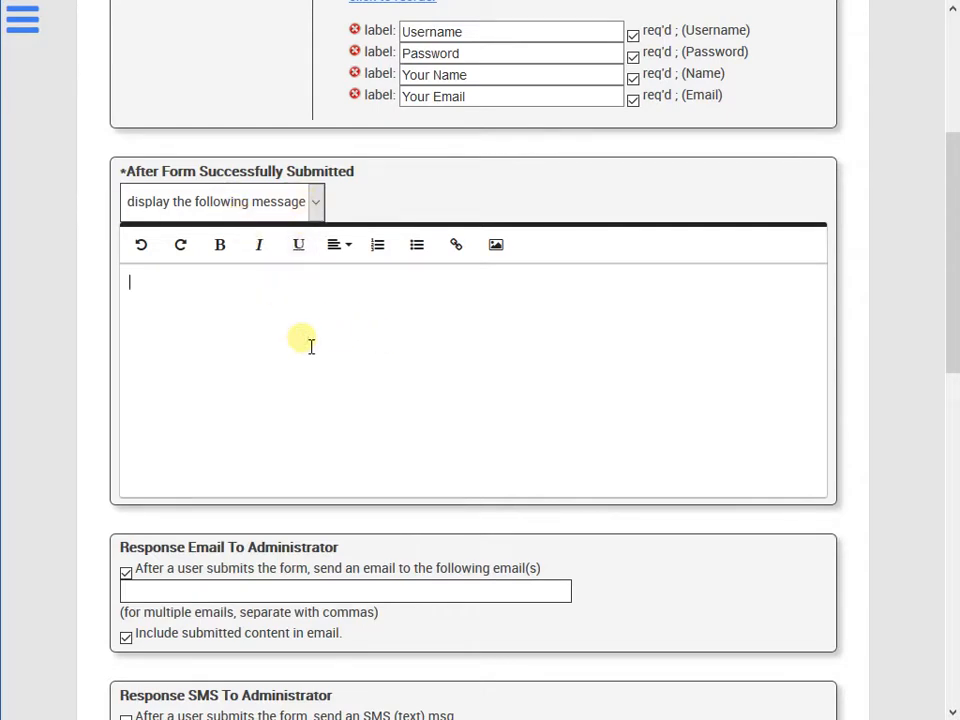
{"action": "type", "text": "Thanks."}
Try the page redirect option for successful submissions, and restore the option that displays the message
{"action": "left_click", "coordinate": [298, 205]}
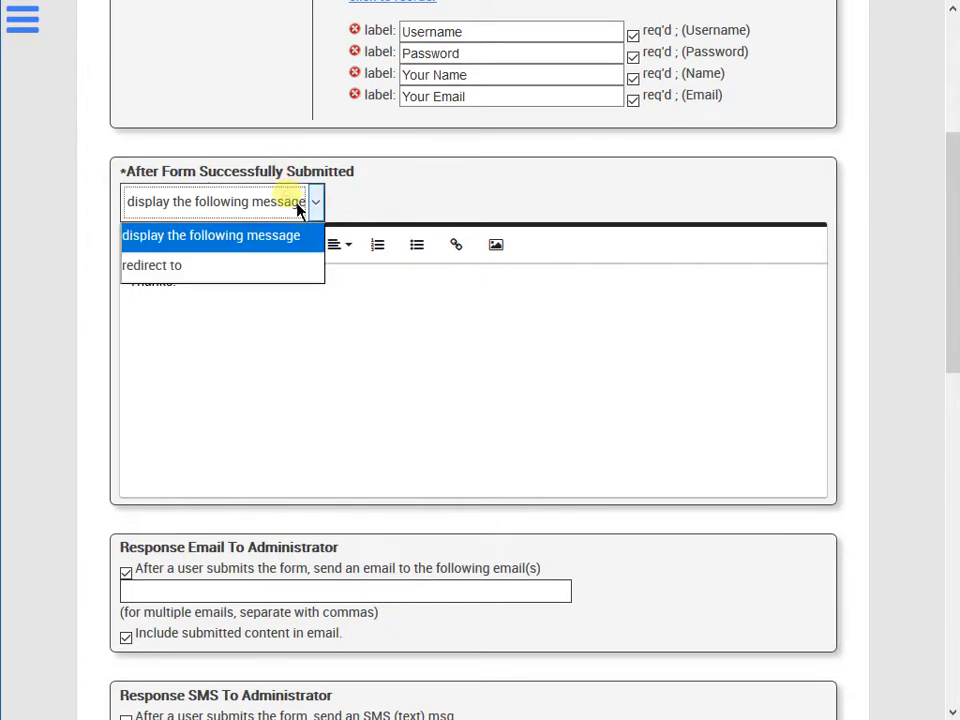
{"action": "left_click", "coordinate": [312, 278]}
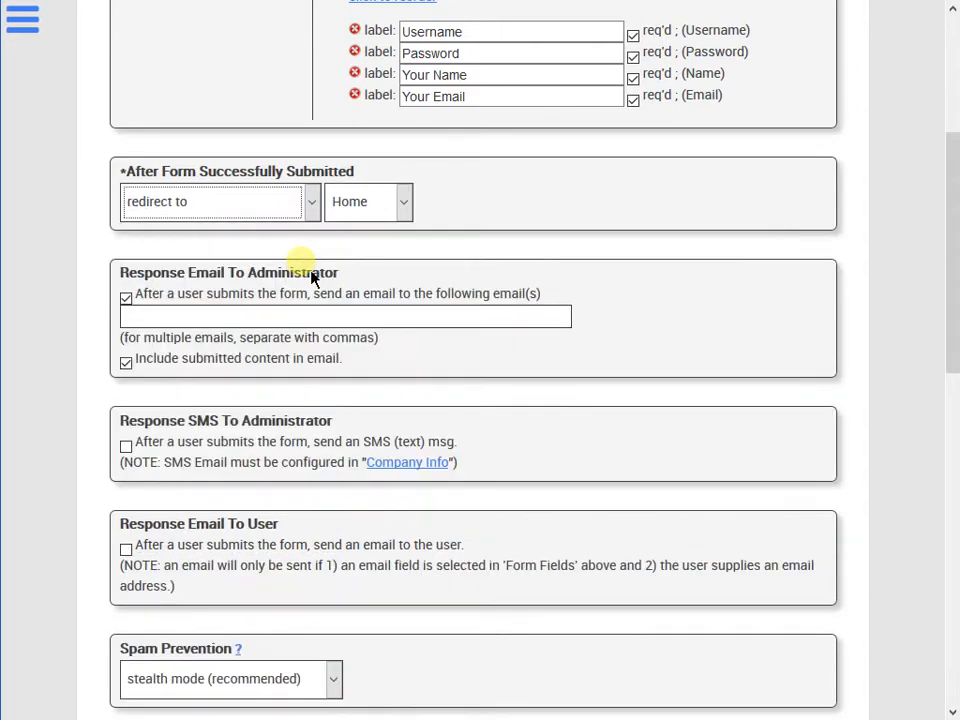
{"action": "left_click", "coordinate": [349, 204]}
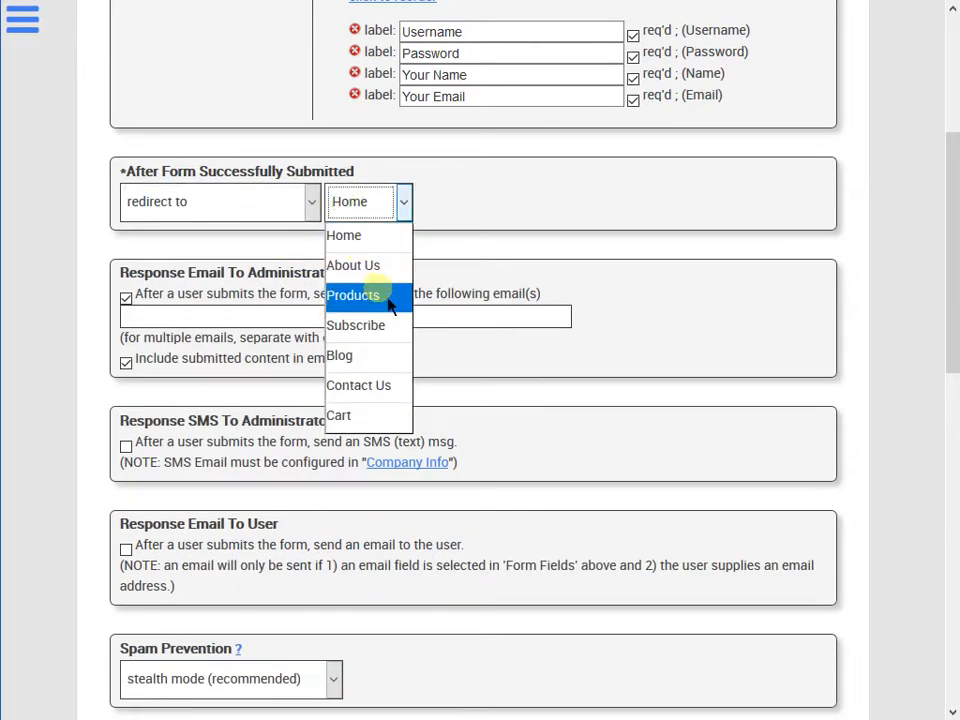
{"action": "left_click", "coordinate": [437, 211]}
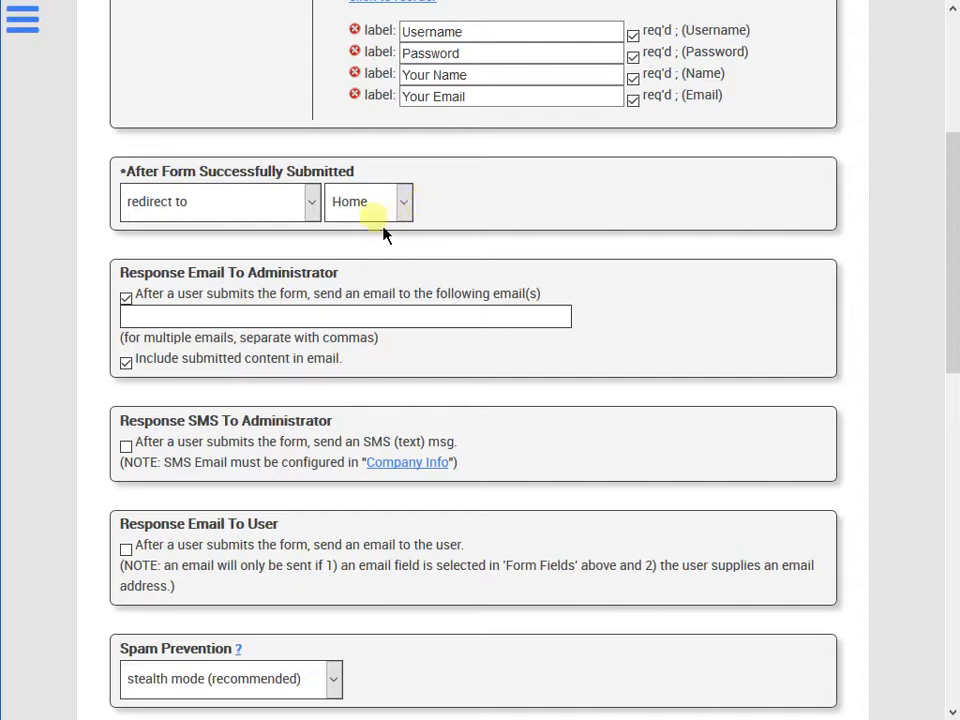
{"action": "left_click", "coordinate": [285, 210]}
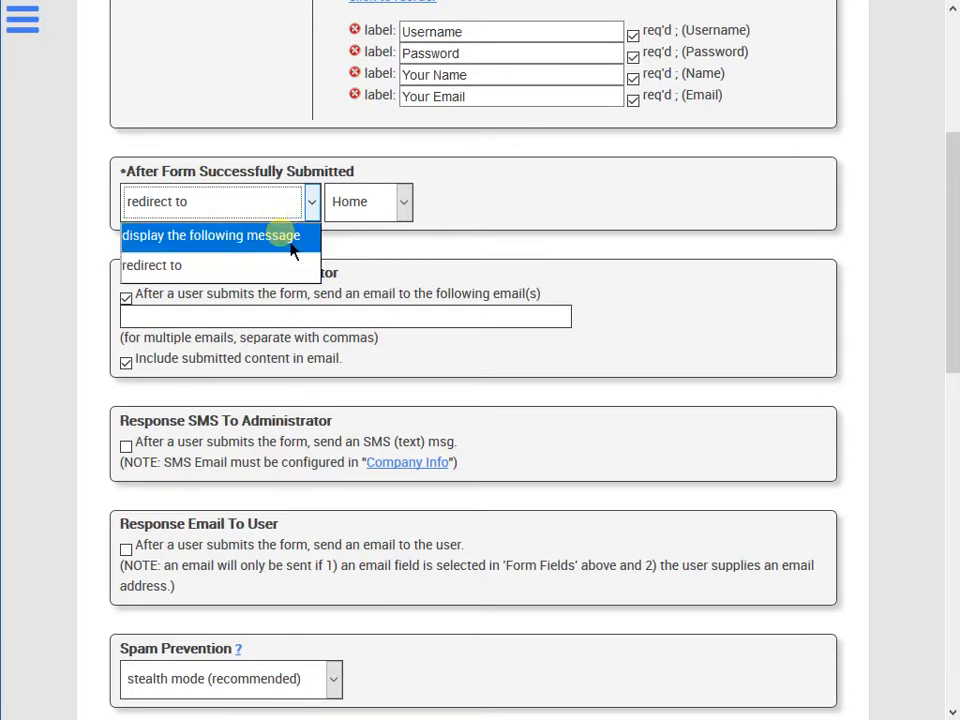
{"action": "left_click", "coordinate": [291, 249]}
{"action": "left_click", "coordinate": [250, 358]}
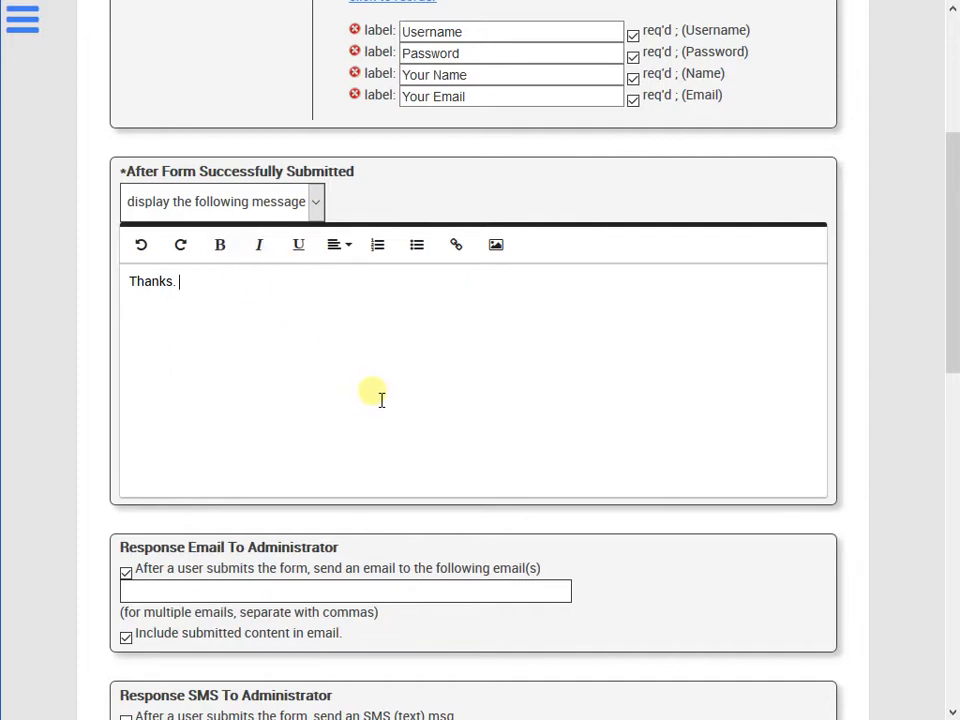
Examine the administrator email response settings and the remaining notification, spam prevention and subscription options of the form
{"action": "scroll", "coordinate": [380, 400], "scroll_direction": "down", "scroll_amount": 2}
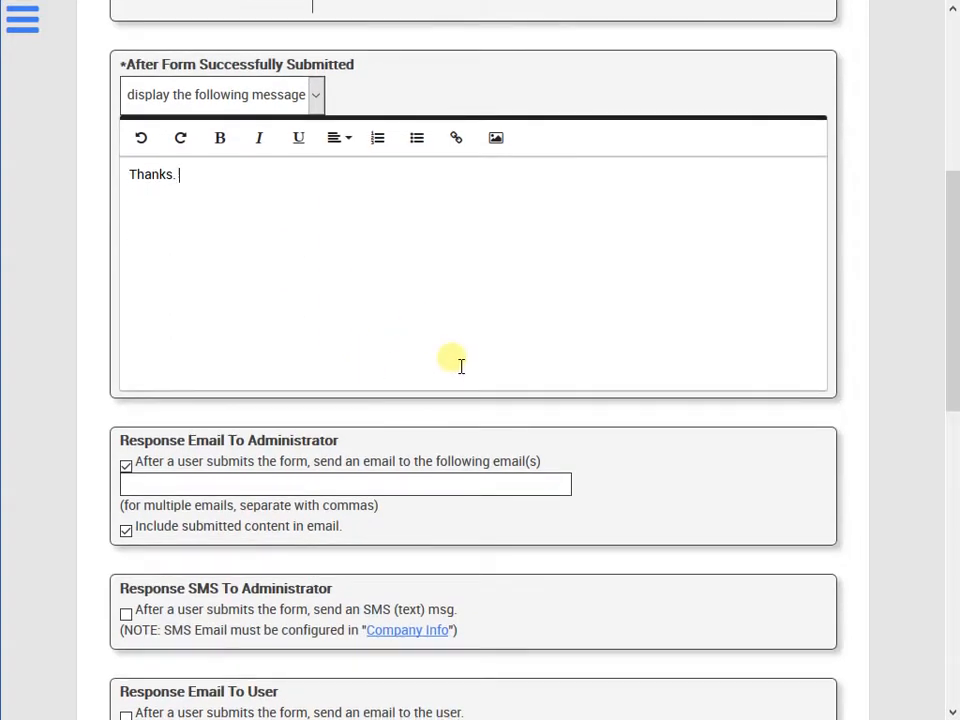
{"action": "scroll", "coordinate": [546, 408], "scroll_direction": "down", "scroll_amount": 4}
{"action": "scroll", "coordinate": [548, 402], "scroll_direction": "down", "scroll_amount": 2}
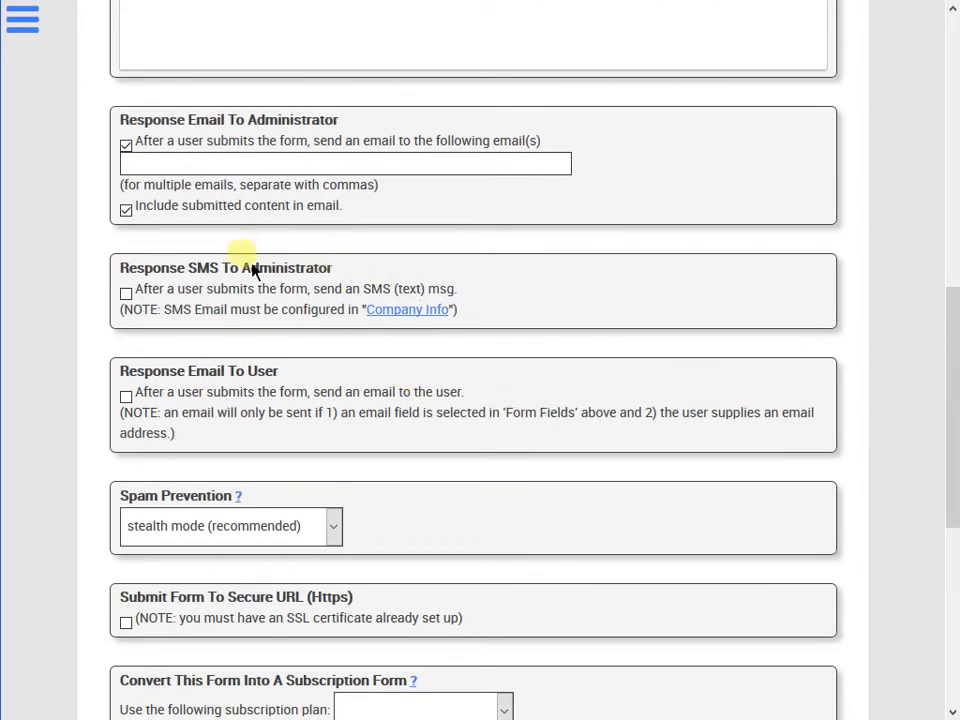
{"action": "left_click_drag", "start_coordinate": [146, 147], "coordinate": [250, 158]}
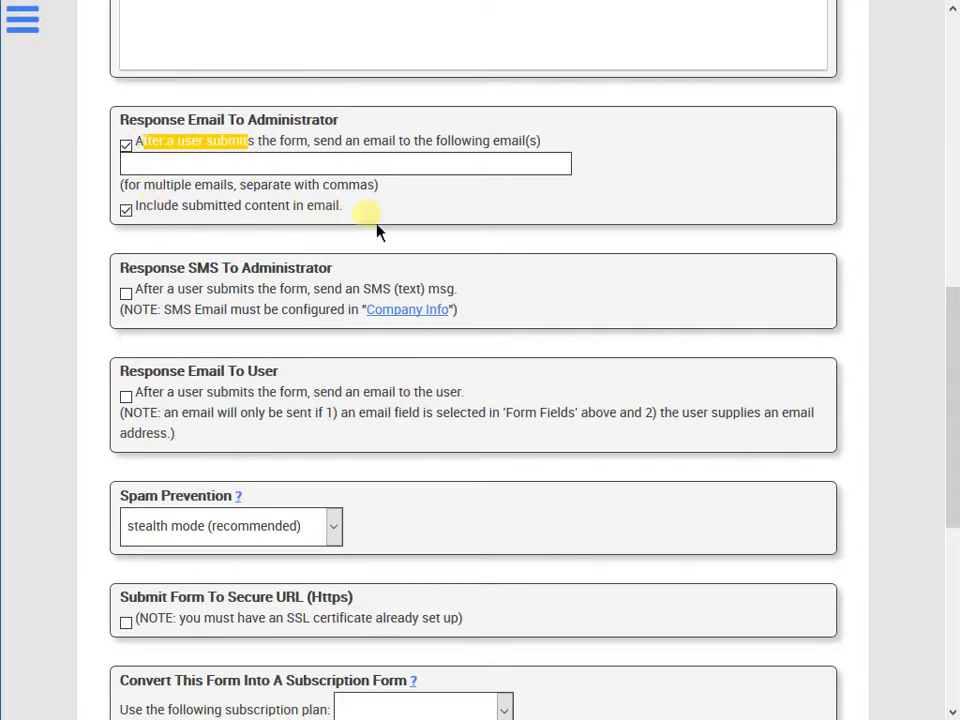
{"action": "left_click", "coordinate": [446, 172]}
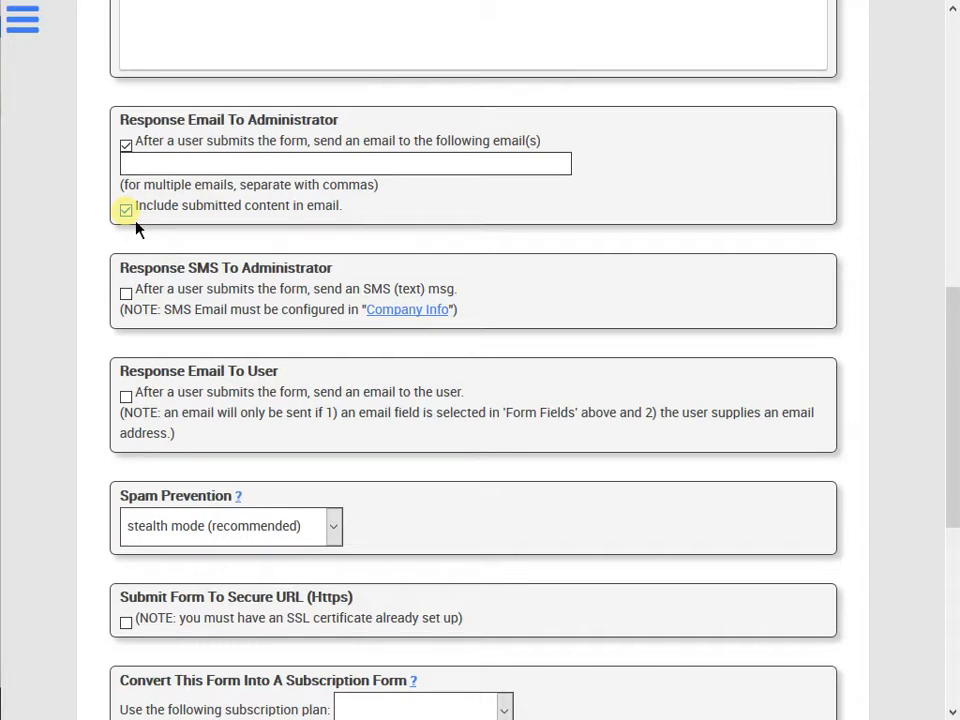
{"action": "scroll", "coordinate": [270, 373], "scroll_direction": "up", "scroll_amount": 4}
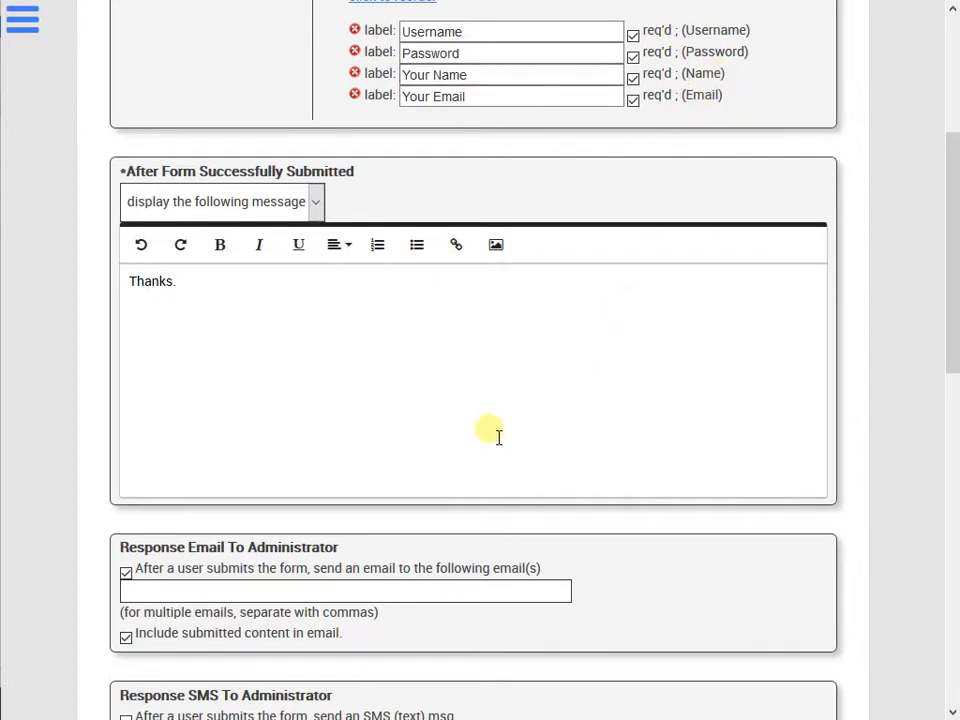
{"action": "scroll", "coordinate": [498, 437], "scroll_direction": "down", "scroll_amount": 5}
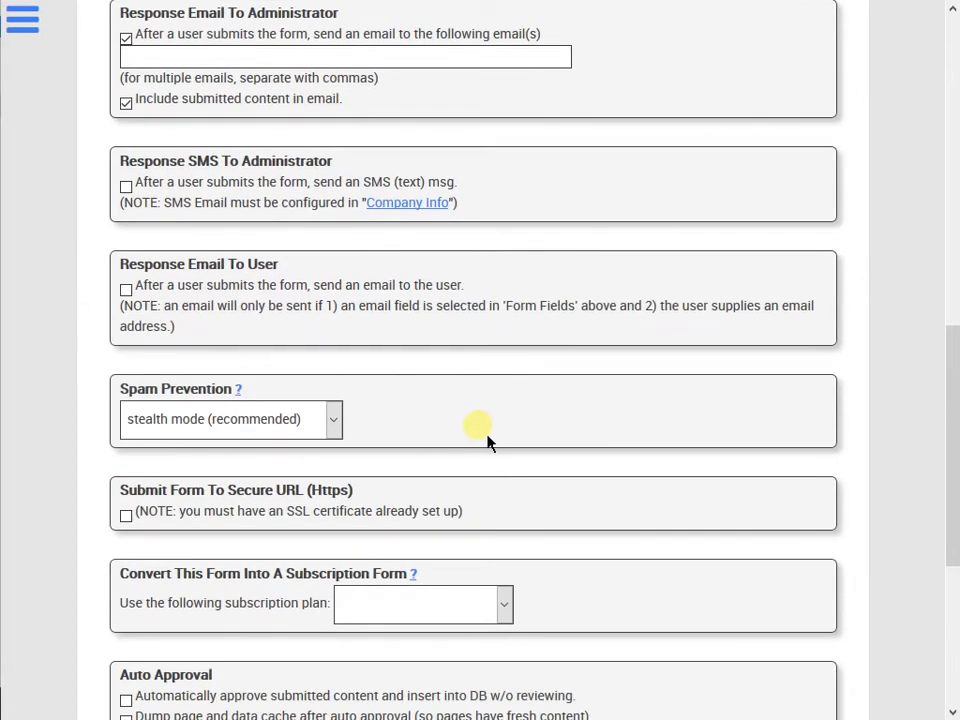
Exclude the submitted content from the response email sent to the administrator
{"action": "scroll", "coordinate": [488, 443], "scroll_direction": "up", "scroll_amount": 1}
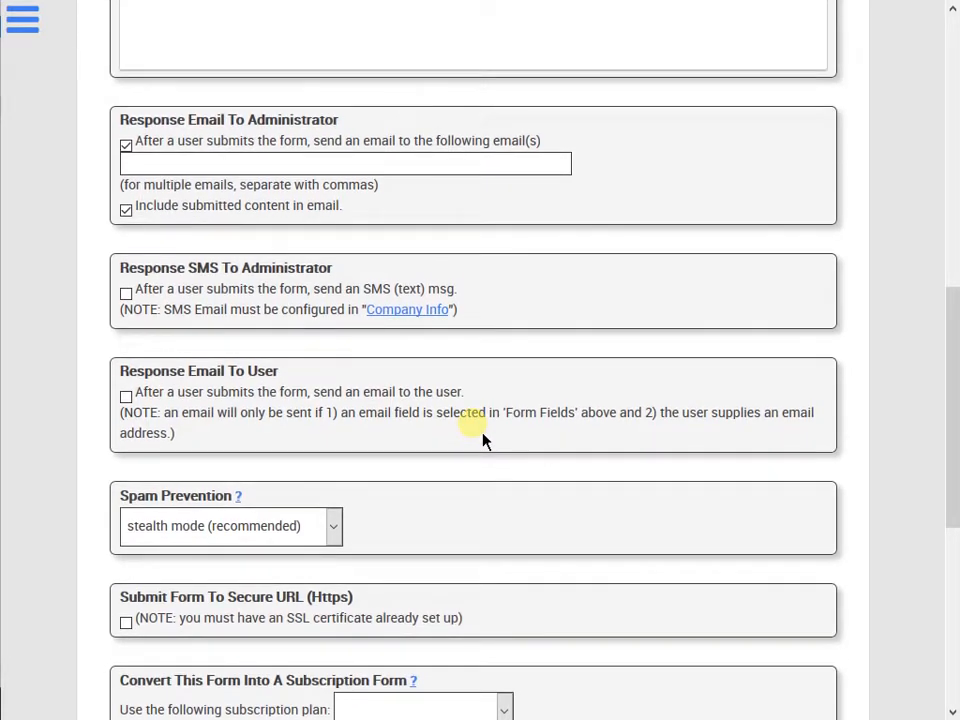
{"action": "left_click", "coordinate": [126, 210]}
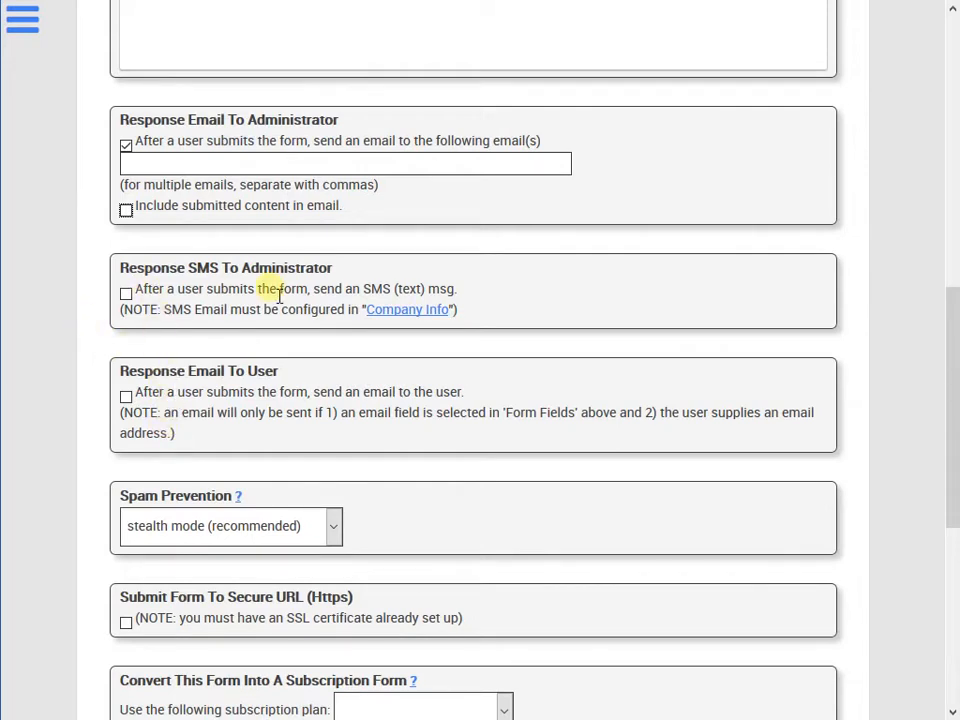
{"action": "scroll", "coordinate": [283, 352], "scroll_direction": "down", "scroll_amount": 2}
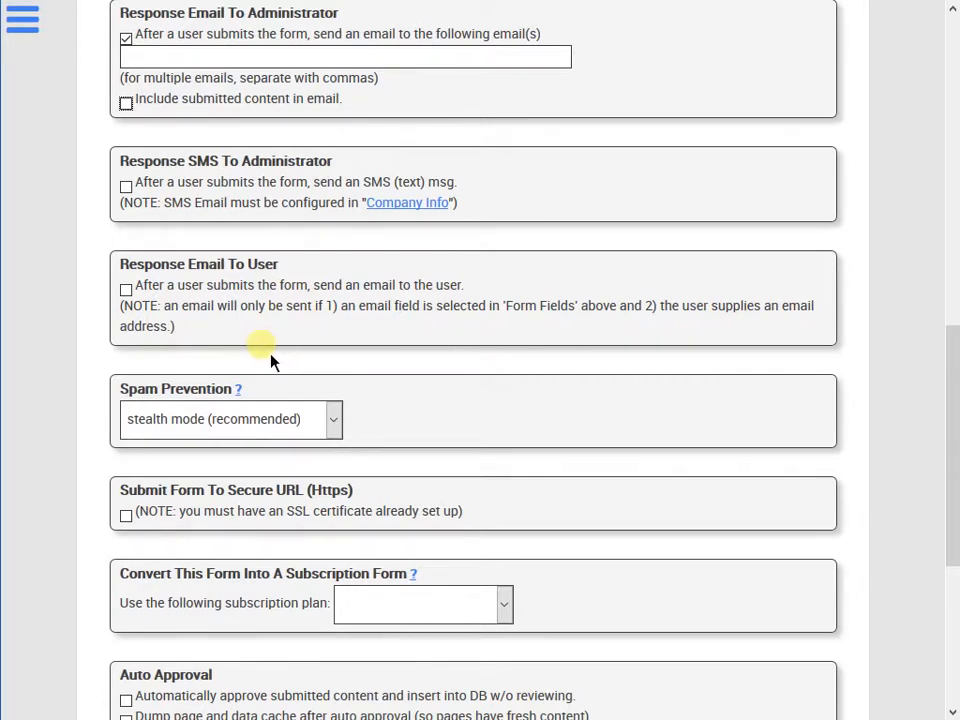
Try the response email to the user, examine its message, sender and subject fields, and disable it
{"action": "scroll", "coordinate": [270, 362], "scroll_direction": "down", "scroll_amount": 2}
{"action": "left_click_drag", "start_coordinate": [152, 160], "coordinate": [207, 172]}
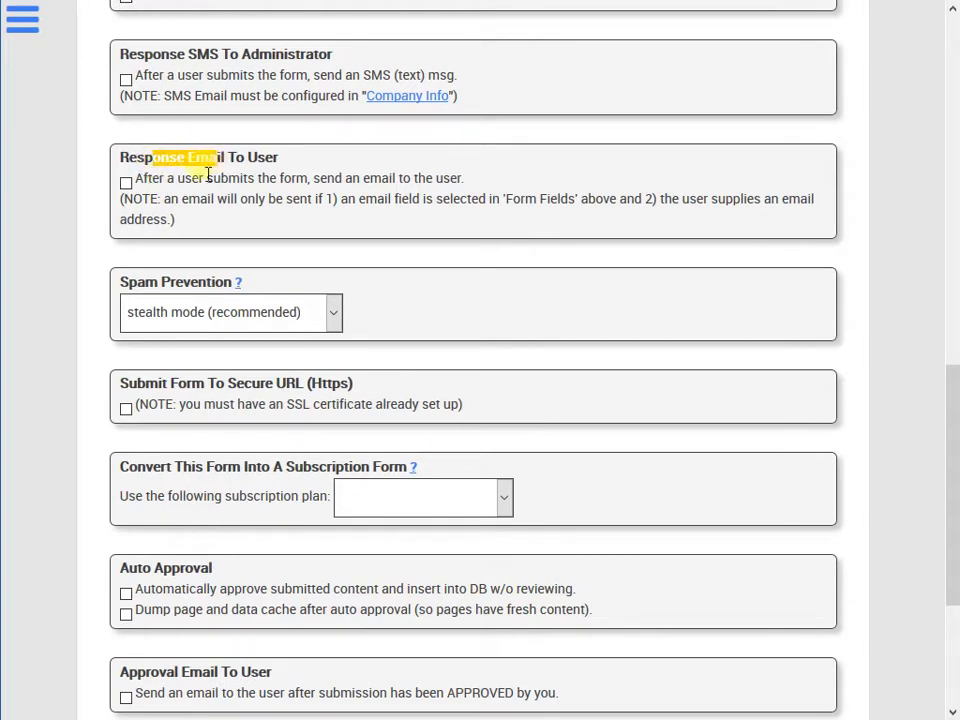
{"action": "left_click", "coordinate": [168, 184]}
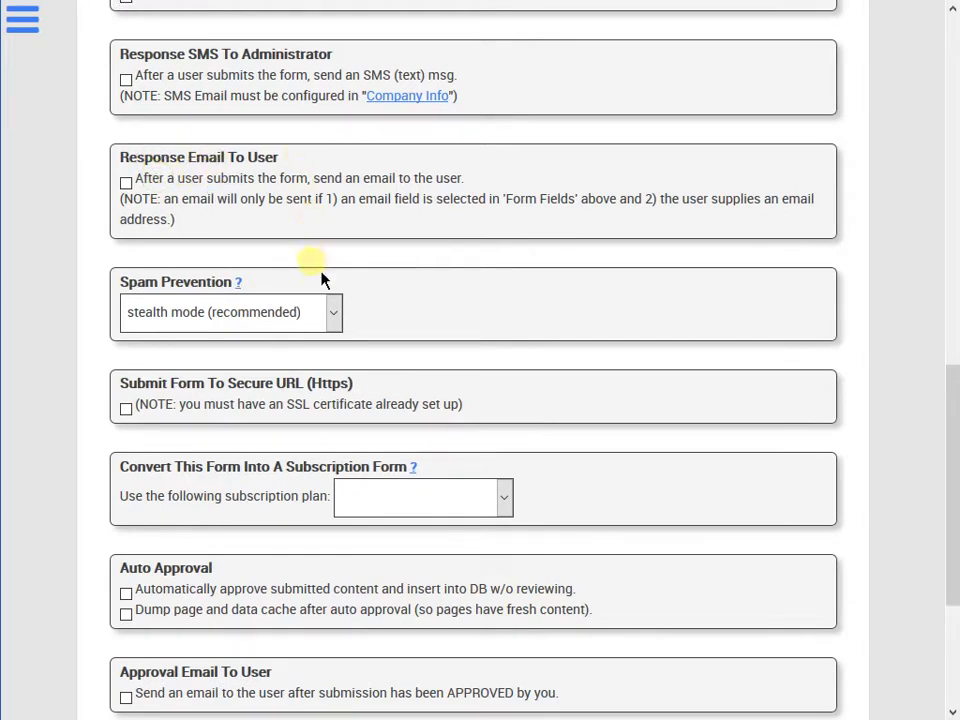
{"action": "left_click", "coordinate": [135, 190]}
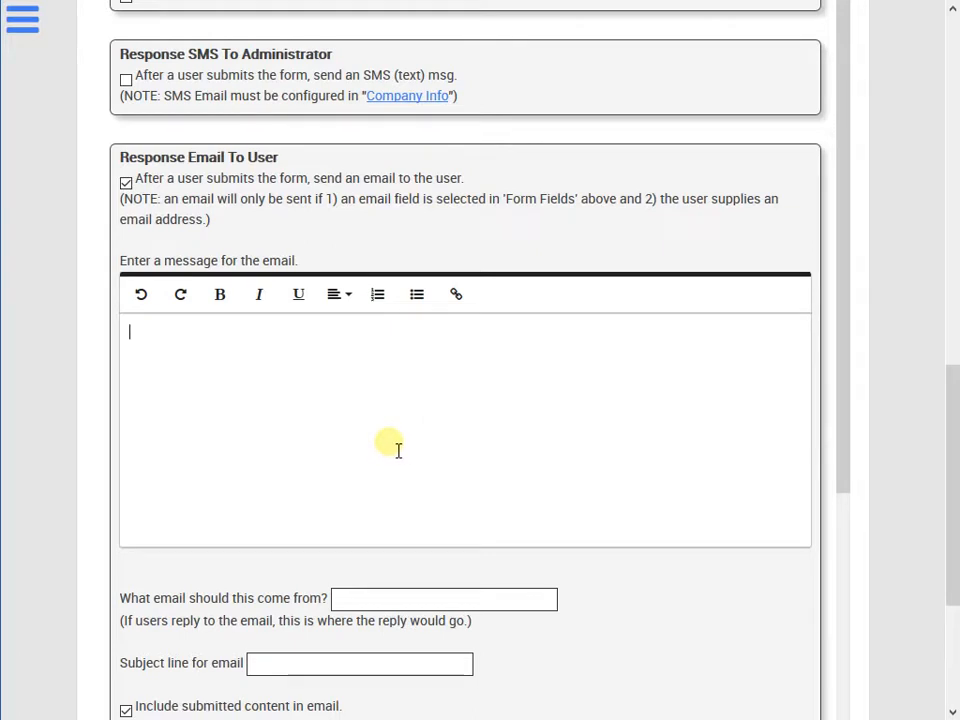
{"action": "scroll", "coordinate": [397, 445], "scroll_direction": "down", "scroll_amount": 2}
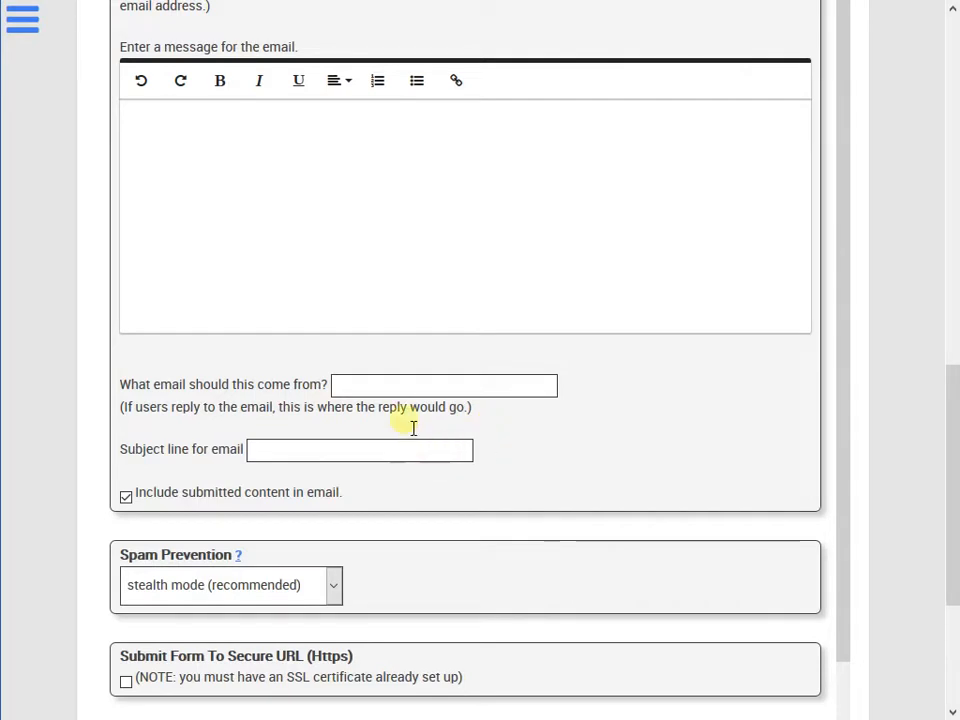
{"action": "scroll", "coordinate": [343, 386], "scroll_direction": "up", "scroll_amount": 2}
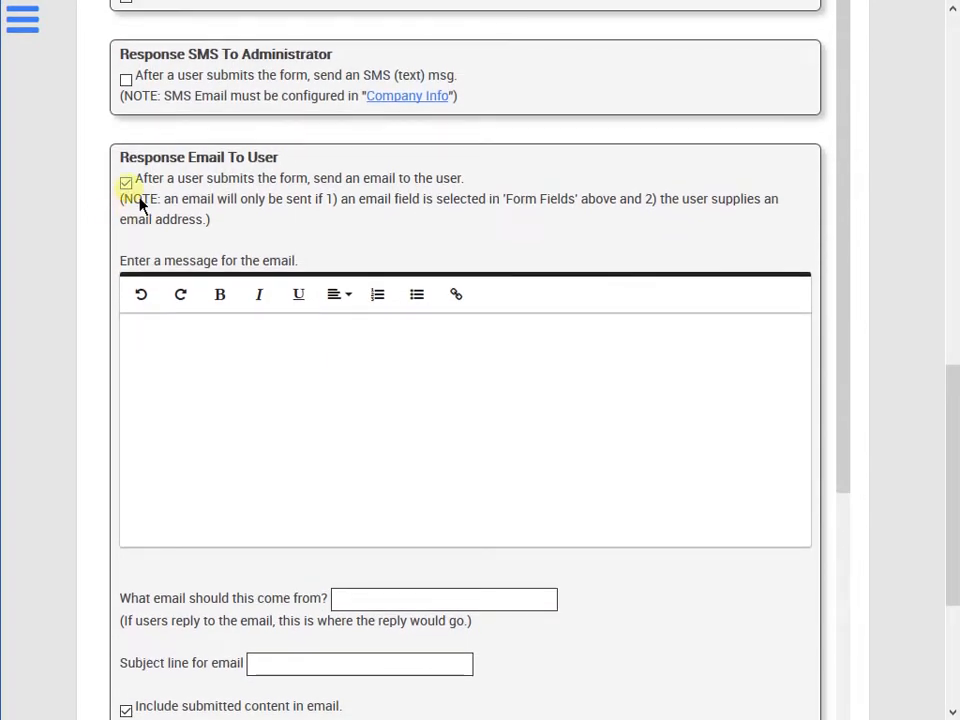
{"action": "left_click", "coordinate": [126, 183]}
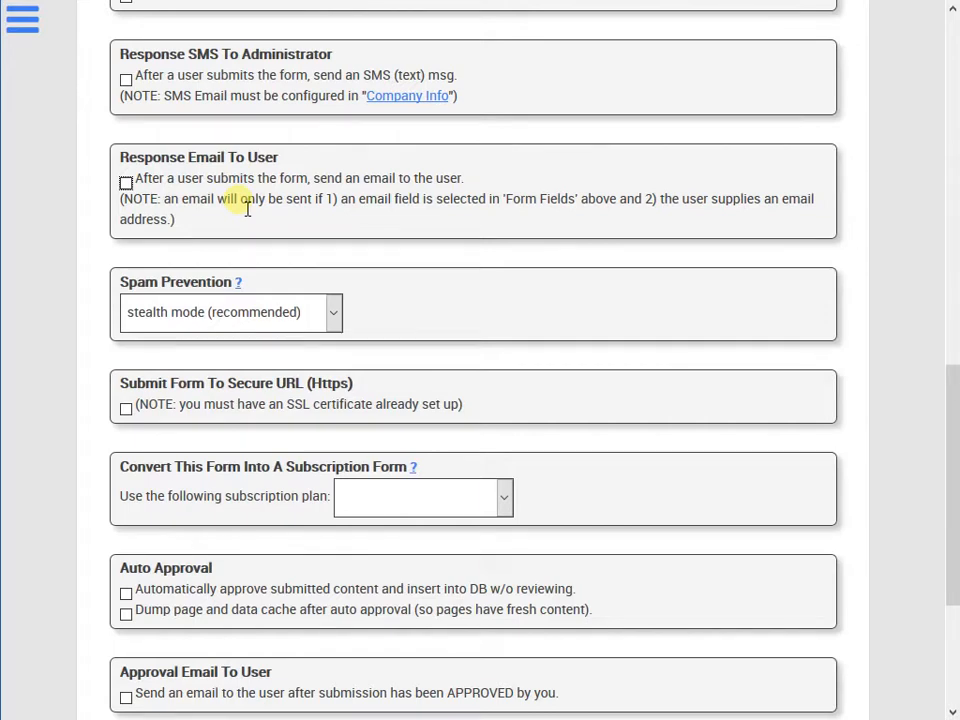
Try the email to the user once more, placing the cursor in its message editor, and disable it again
{"action": "scroll", "coordinate": [265, 184], "scroll_direction": "up", "scroll_amount": 2}
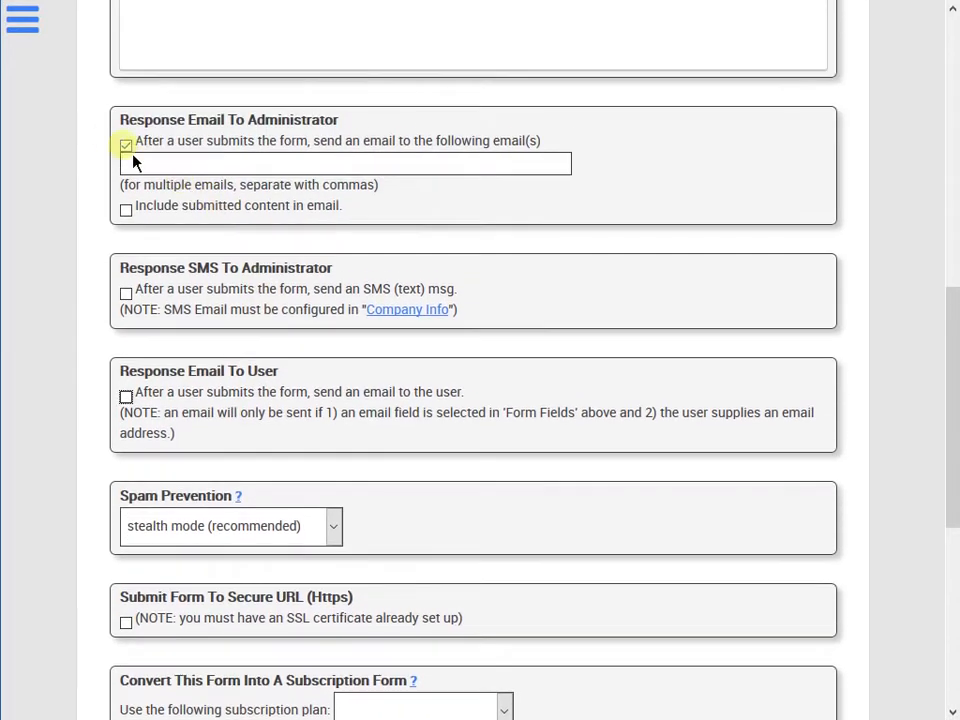
{"action": "scroll", "coordinate": [311, 426], "scroll_direction": "down", "scroll_amount": 2}
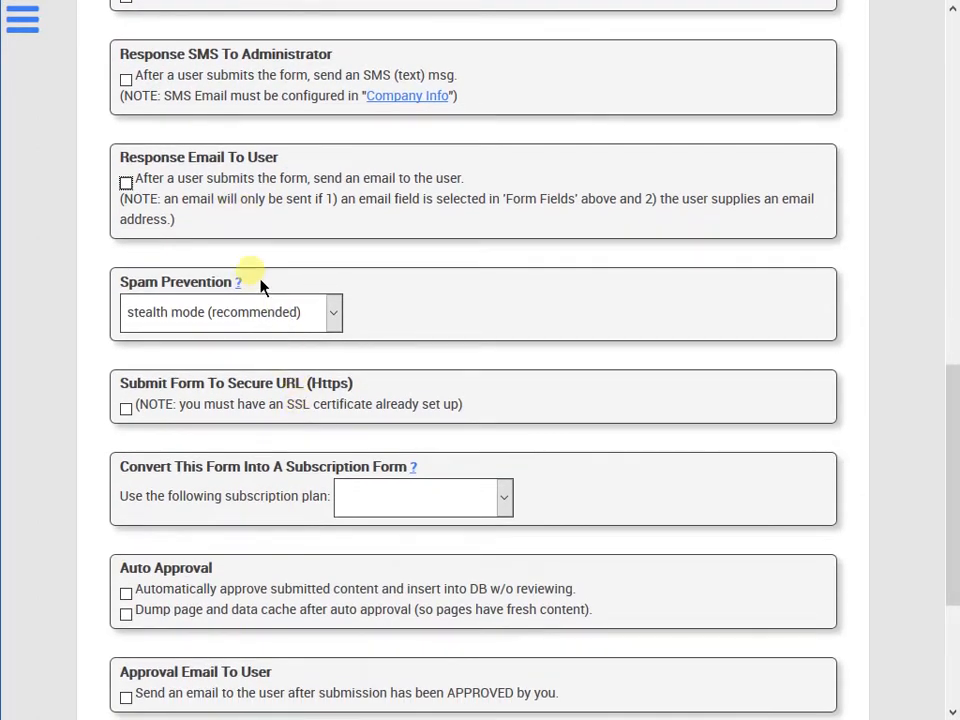
{"action": "scroll", "coordinate": [369, 279], "scroll_direction": "down", "scroll_amount": 1}
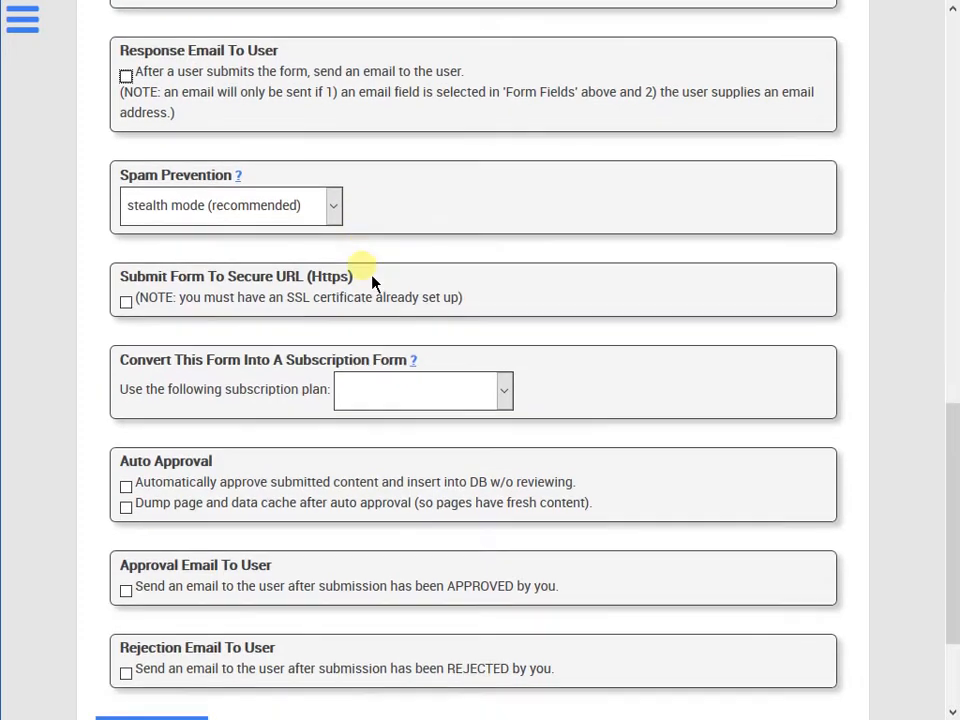
{"action": "left_click", "coordinate": [127, 77]}
{"action": "left_click", "coordinate": [262, 255]}
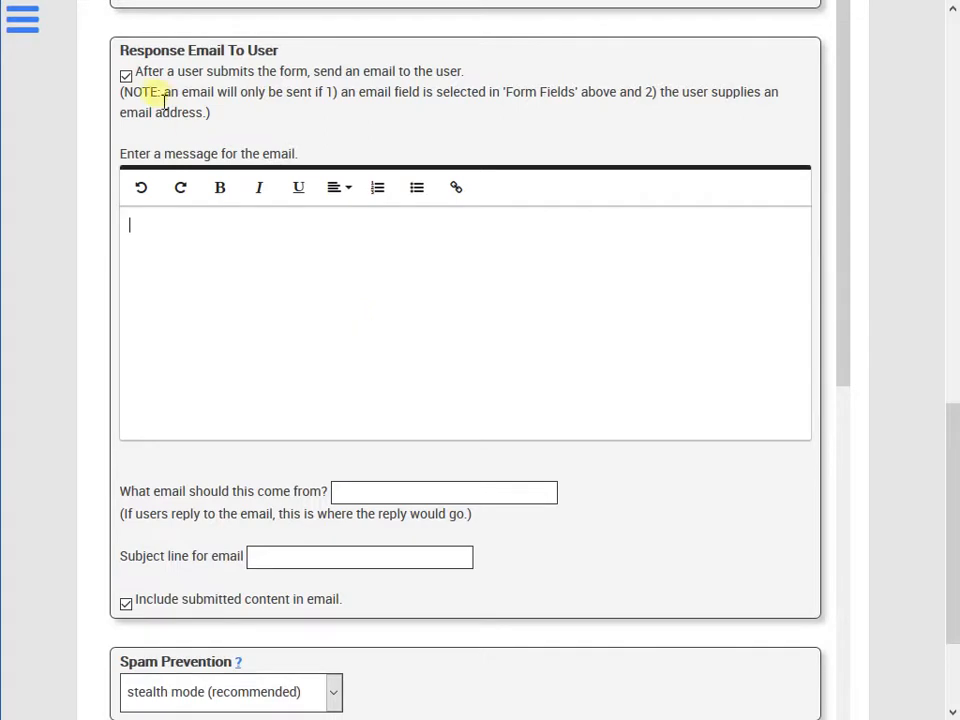
{"action": "left_click", "coordinate": [126, 75]}
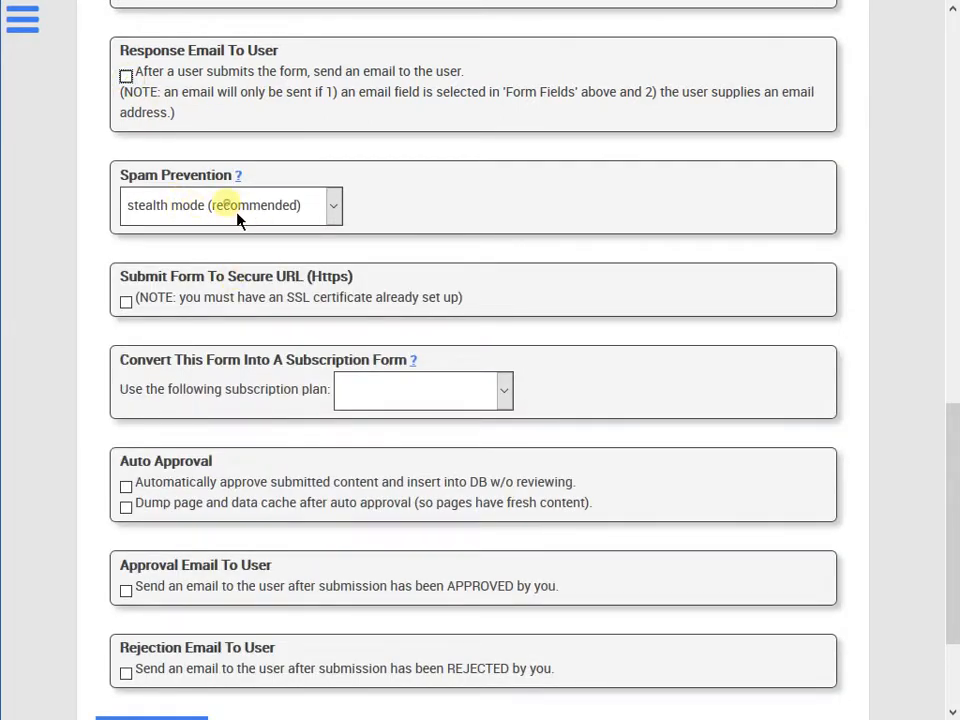
Check the spam prevention choices, keep stealth mode, and enable submitting the form to a secure URL (Https)
{"action": "left_click", "coordinate": [238, 219]}
{"action": "left_click", "coordinate": [451, 212]}
{"action": "scroll", "coordinate": [107, 420], "scroll_direction": "down", "scroll_amount": 1}
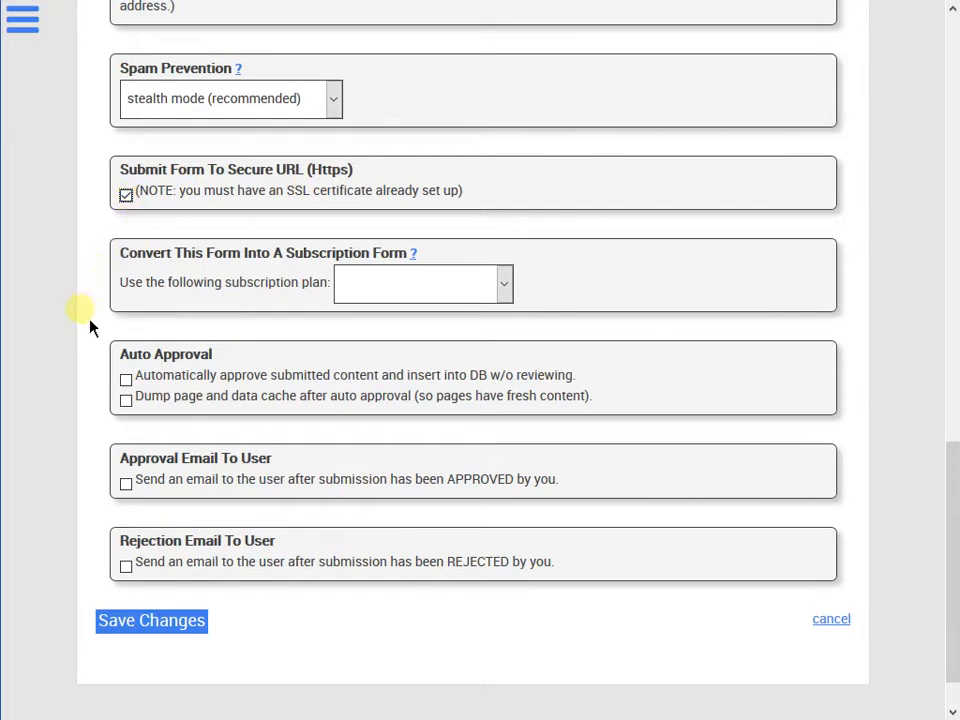
Review the form's required fields, submission message and administrator response settings, down to the subscription and approval options
{"action": "scroll", "coordinate": [90, 327], "scroll_direction": "up", "scroll_amount": 8}
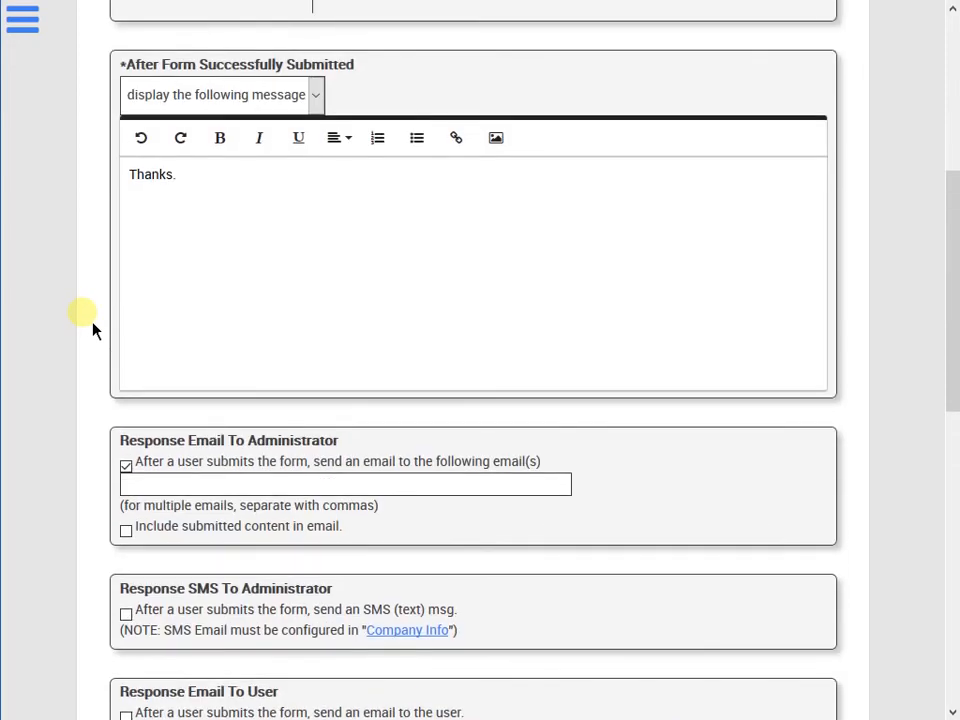
{"action": "scroll", "coordinate": [93, 330], "scroll_direction": "up", "scroll_amount": 2}
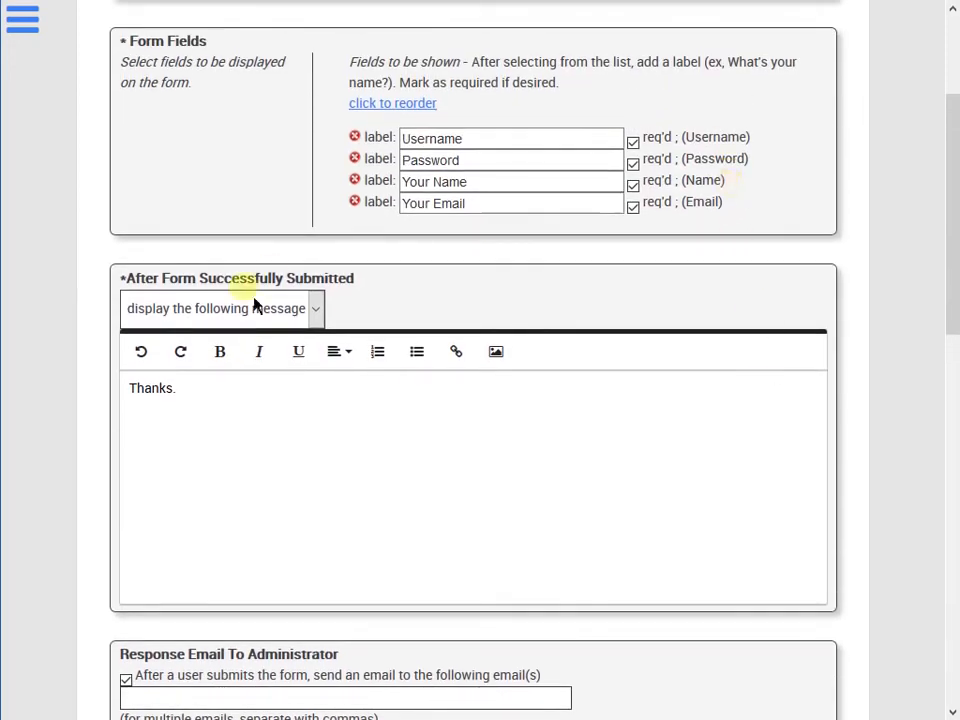
{"action": "scroll", "coordinate": [107, 369], "scroll_direction": "down", "scroll_amount": 5}
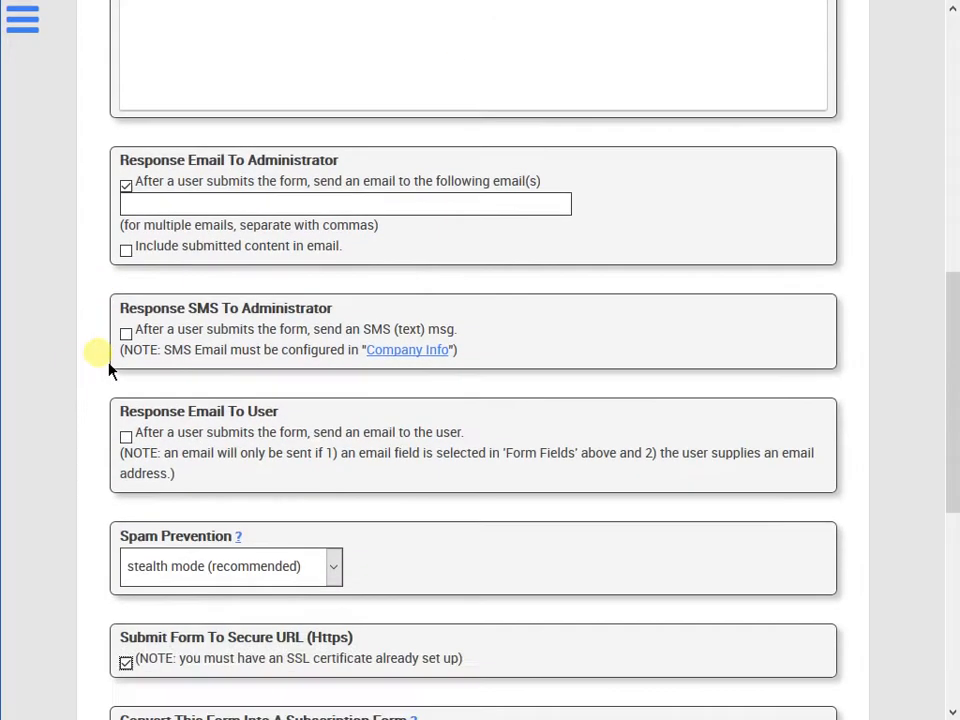
{"action": "scroll", "coordinate": [107, 369], "scroll_direction": "down", "scroll_amount": 5}
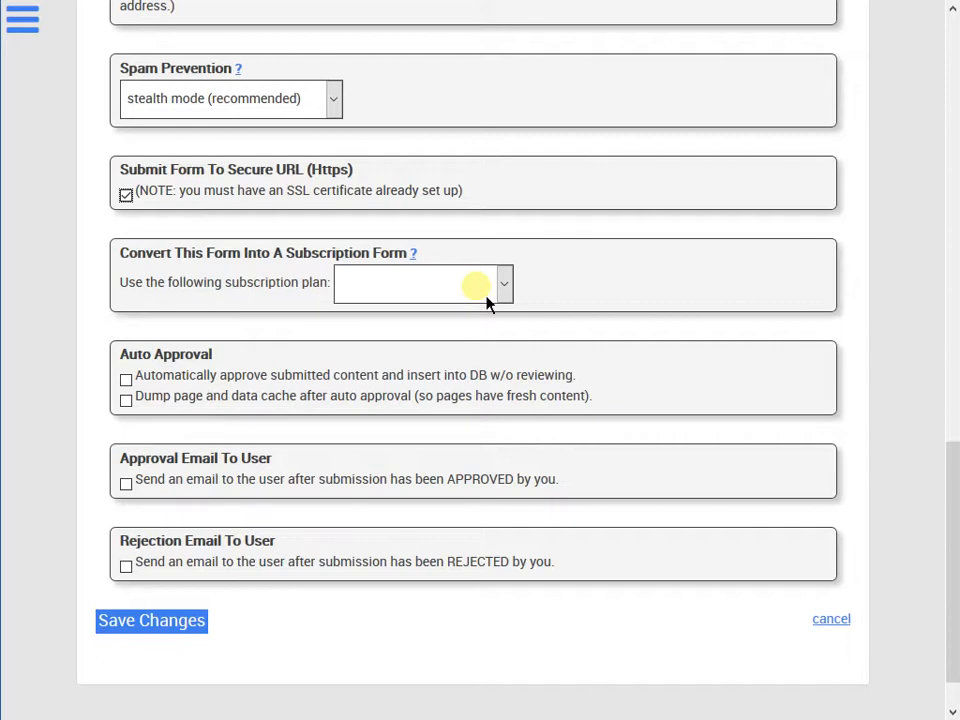
{"action": "scroll", "coordinate": [487, 303], "scroll_direction": "down", "scroll_amount": 1}
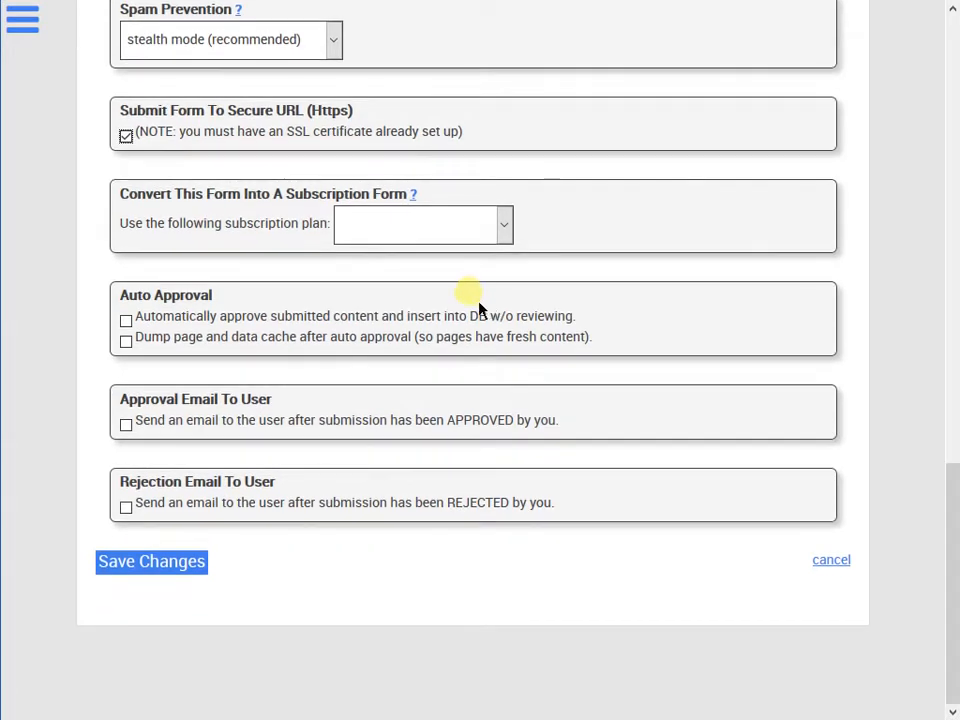
Check the available subscription plans without choosing one, and try the automatic approval of submitted content
{"action": "left_click", "coordinate": [370, 236]}
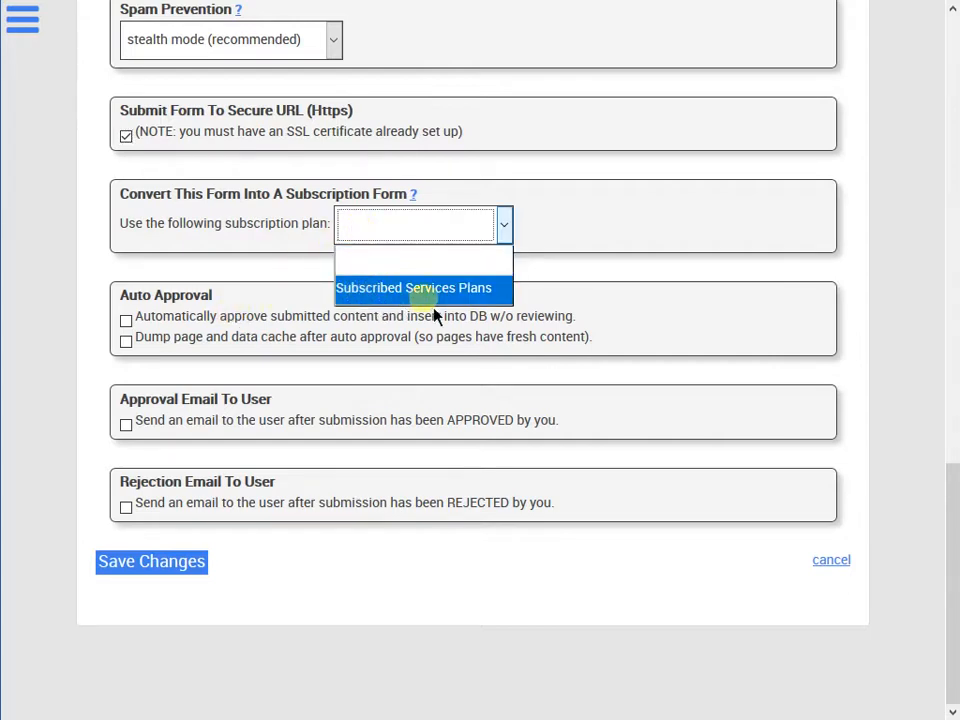
{"action": "left_click", "coordinate": [309, 252]}
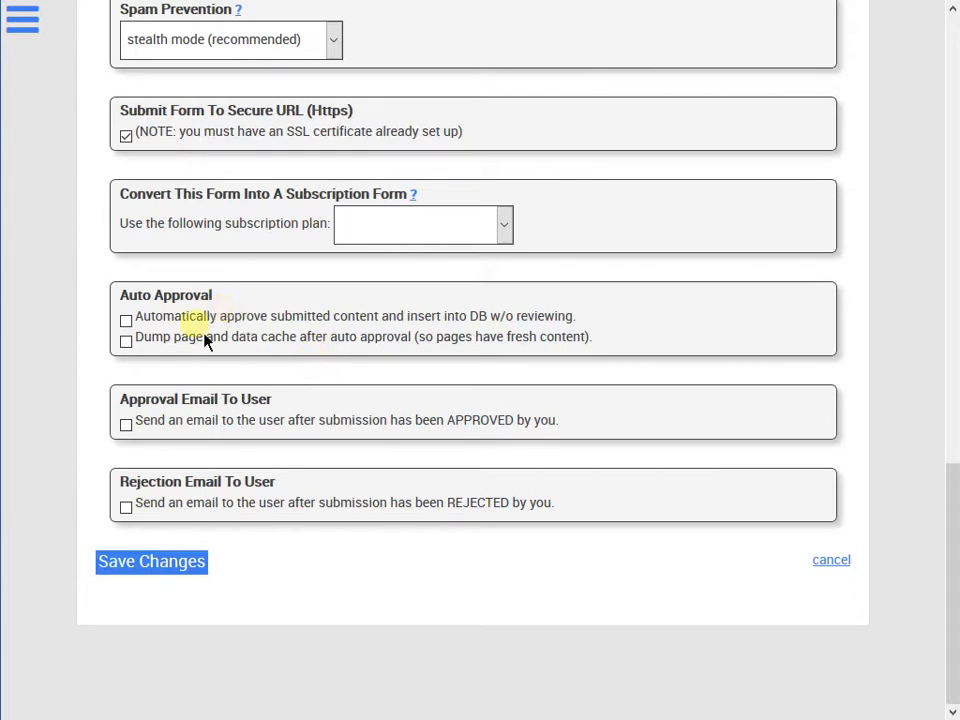
{"action": "left_click", "coordinate": [127, 320]}
{"action": "left_click", "coordinate": [126, 320]}
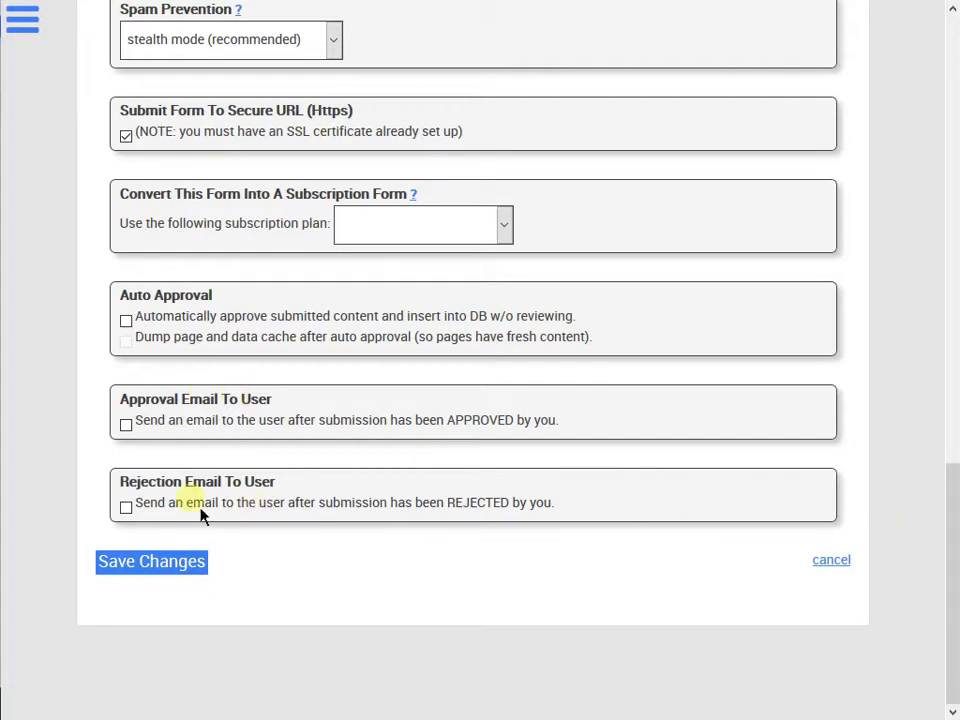
Try the approval email to the user, examine its message, sender and subject fields, and disable it
{"action": "left_click", "coordinate": [126, 427]}
{"action": "scroll", "coordinate": [146, 416], "scroll_direction": "down", "scroll_amount": 2}
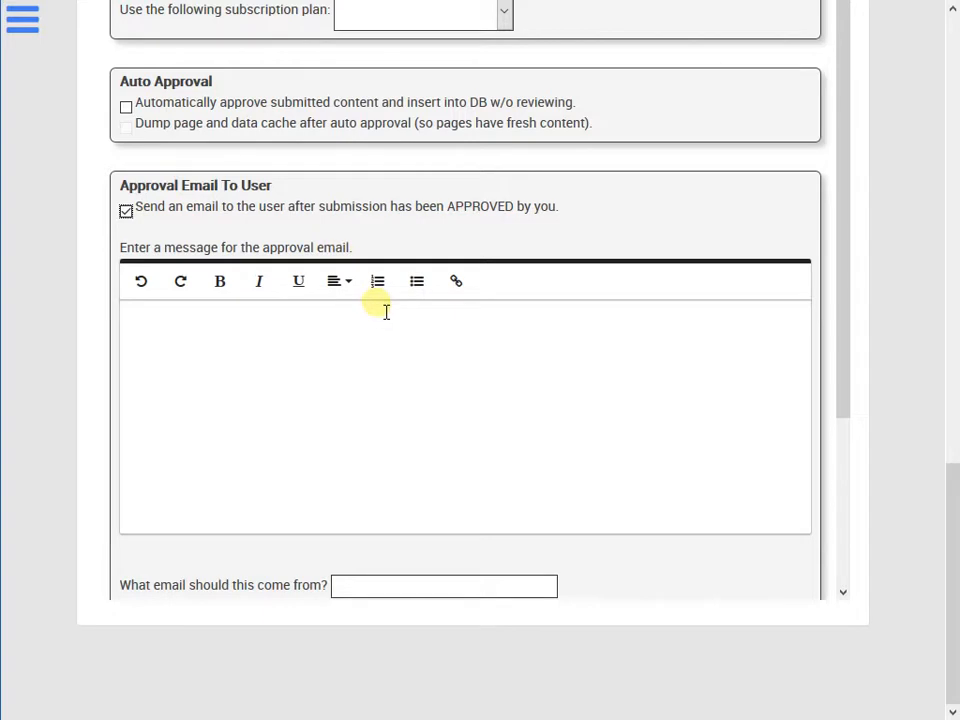
{"action": "left_click", "coordinate": [294, 369]}
{"action": "scroll", "coordinate": [329, 465], "scroll_direction": "down", "scroll_amount": 1}
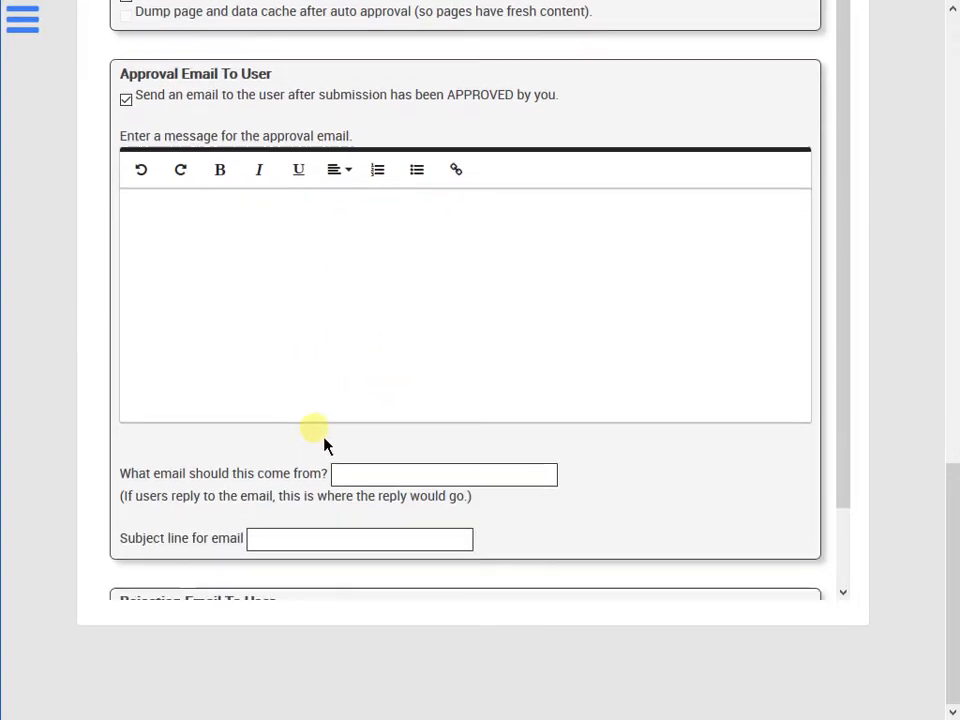
{"action": "scroll", "coordinate": [326, 446], "scroll_direction": "down", "scroll_amount": 1}
{"action": "left_click", "coordinate": [333, 446]}
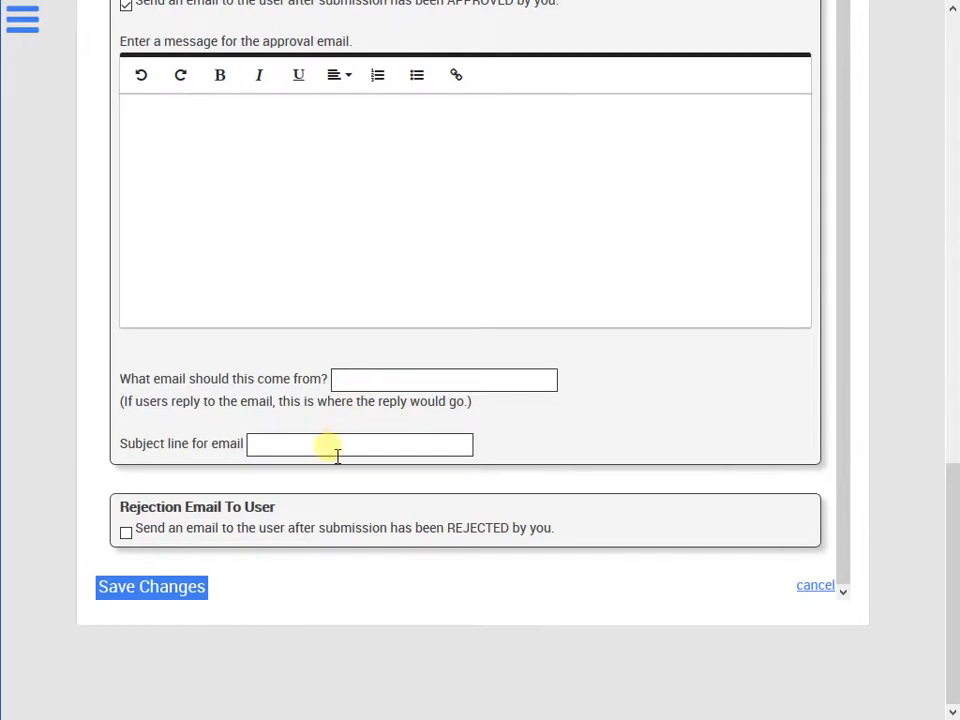
{"action": "scroll", "coordinate": [362, 434], "scroll_direction": "up", "scroll_amount": 2}
{"action": "left_click", "coordinate": [358, 402]}
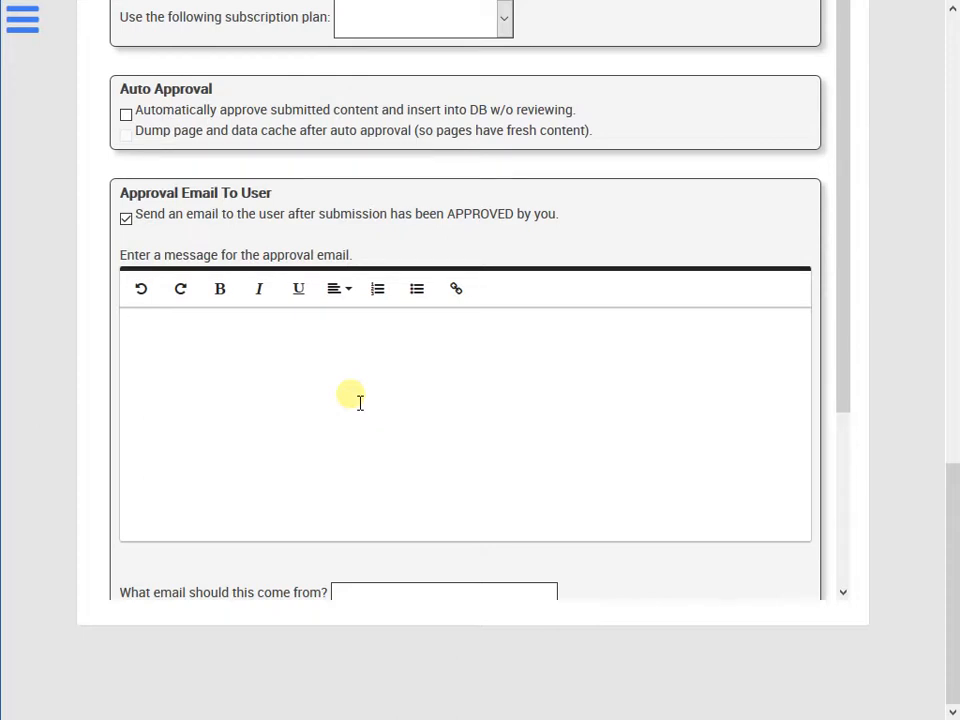
{"action": "left_click", "coordinate": [127, 222]}
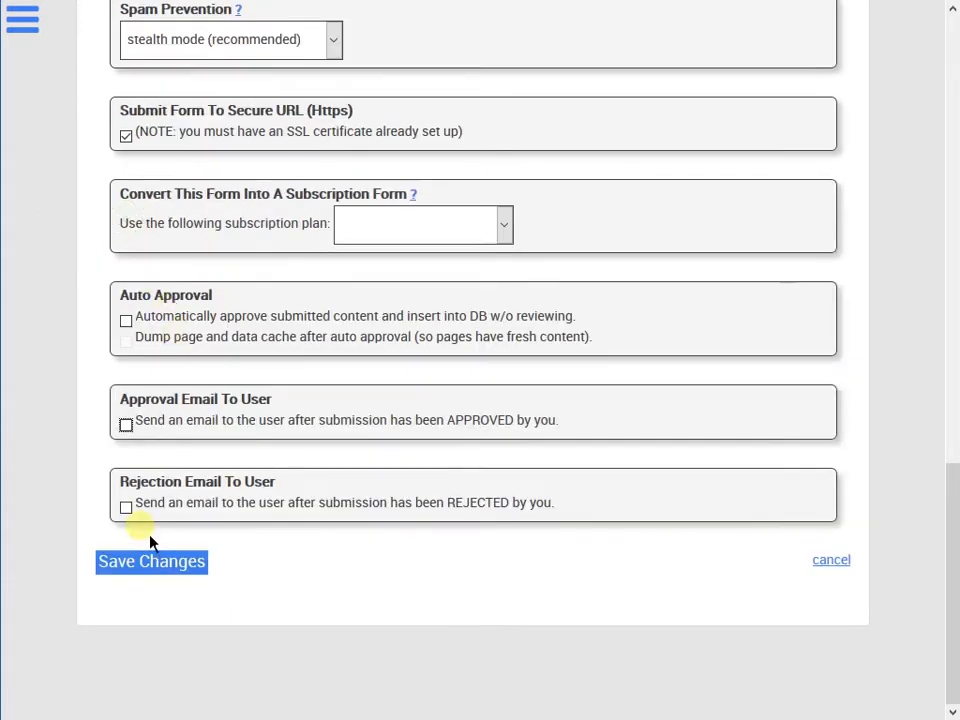
Try the rejection email to the user, examine its message, sender and subject fields, and disable it
{"action": "left_click_drag", "start_coordinate": [128, 482], "coordinate": [272, 498]}
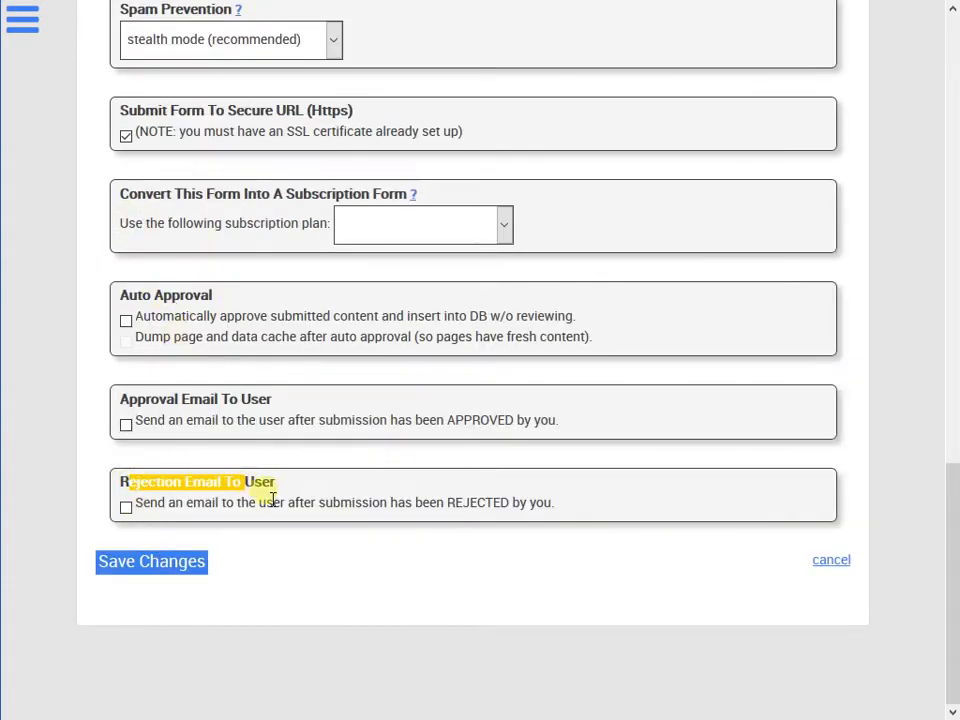
{"action": "left_click", "coordinate": [266, 521]}
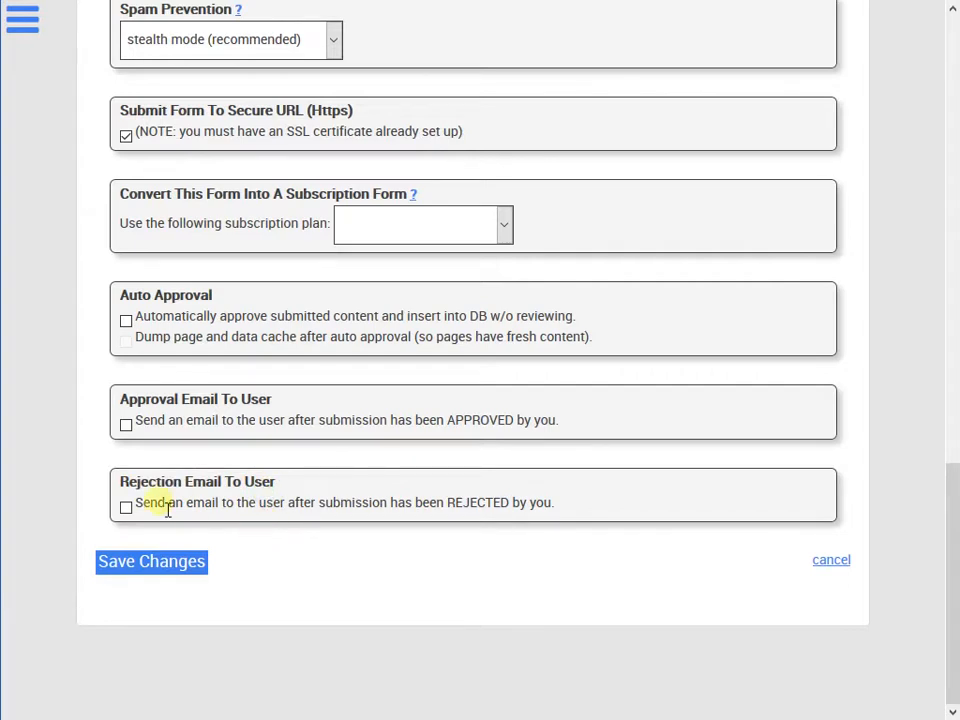
{"action": "left_click", "coordinate": [126, 507]}
{"action": "scroll", "coordinate": [229, 431], "scroll_direction": "down", "scroll_amount": 3}
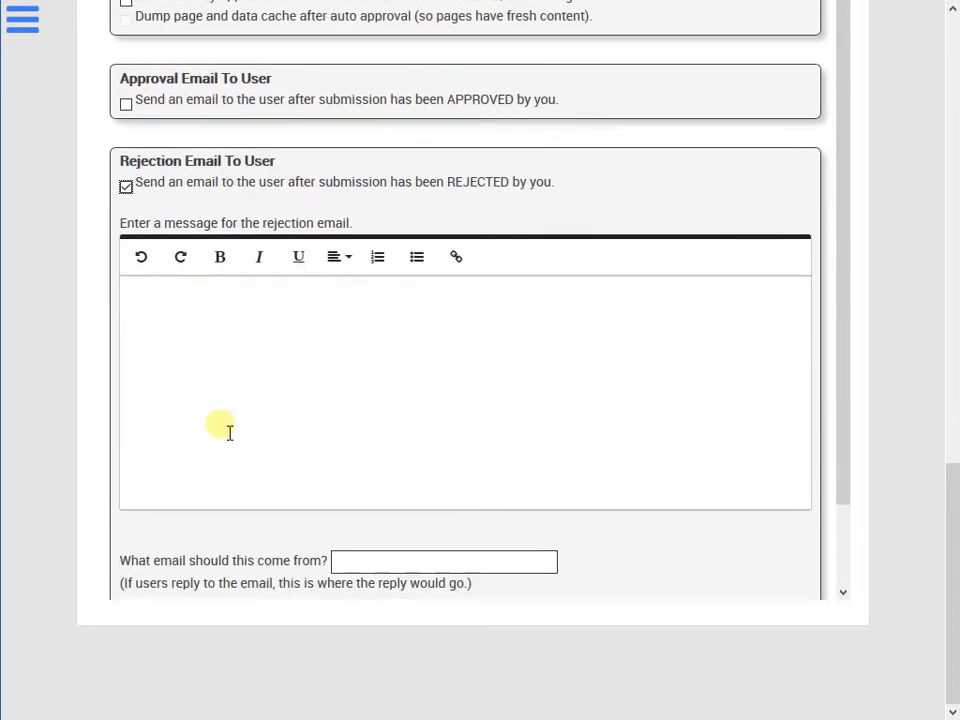
{"action": "scroll", "coordinate": [244, 309], "scroll_direction": "down", "scroll_amount": 1}
{"action": "left_click", "coordinate": [240, 302]}
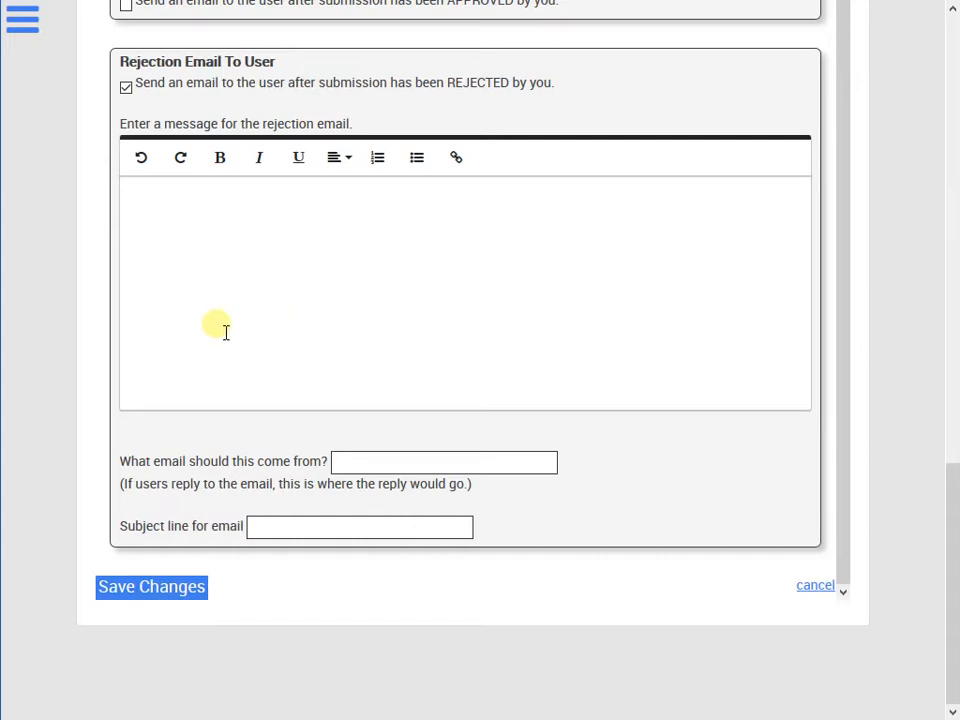
{"action": "left_click", "coordinate": [126, 87]}
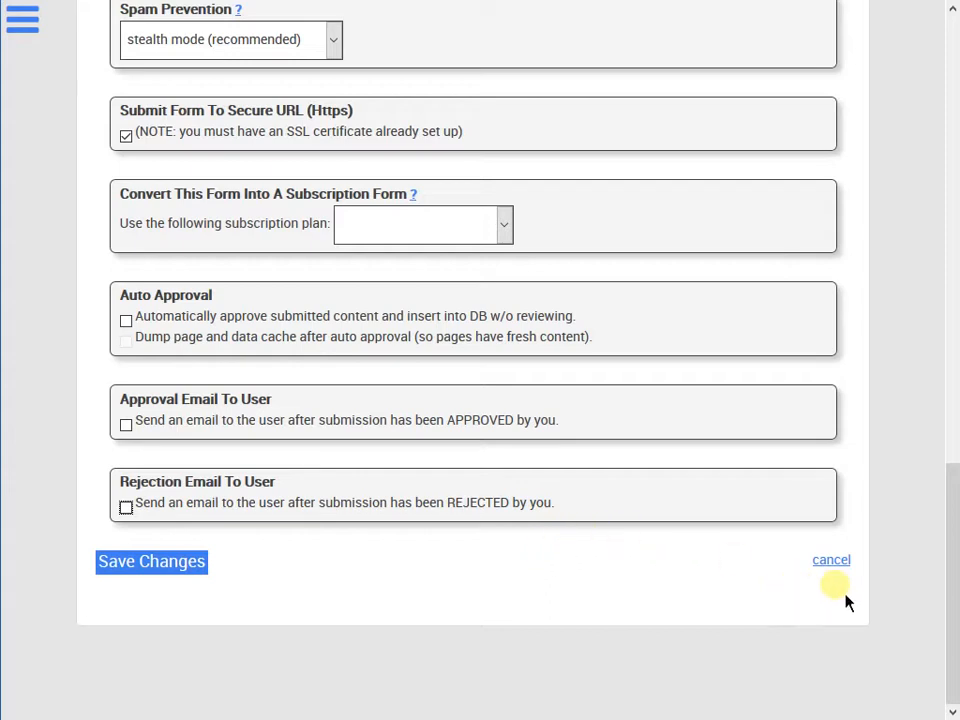
Leave the form setup without saving and open the site's main navigation menu from the Members database forms
{"action": "left_click", "coordinate": [834, 561]}
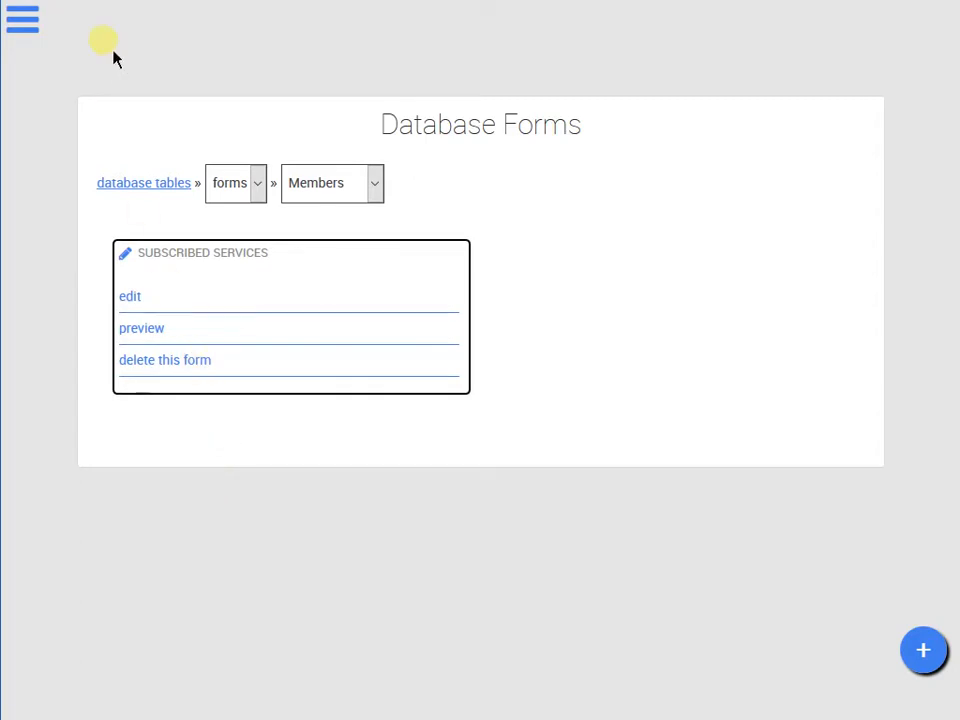
{"action": "left_click", "coordinate": [28, 34]}
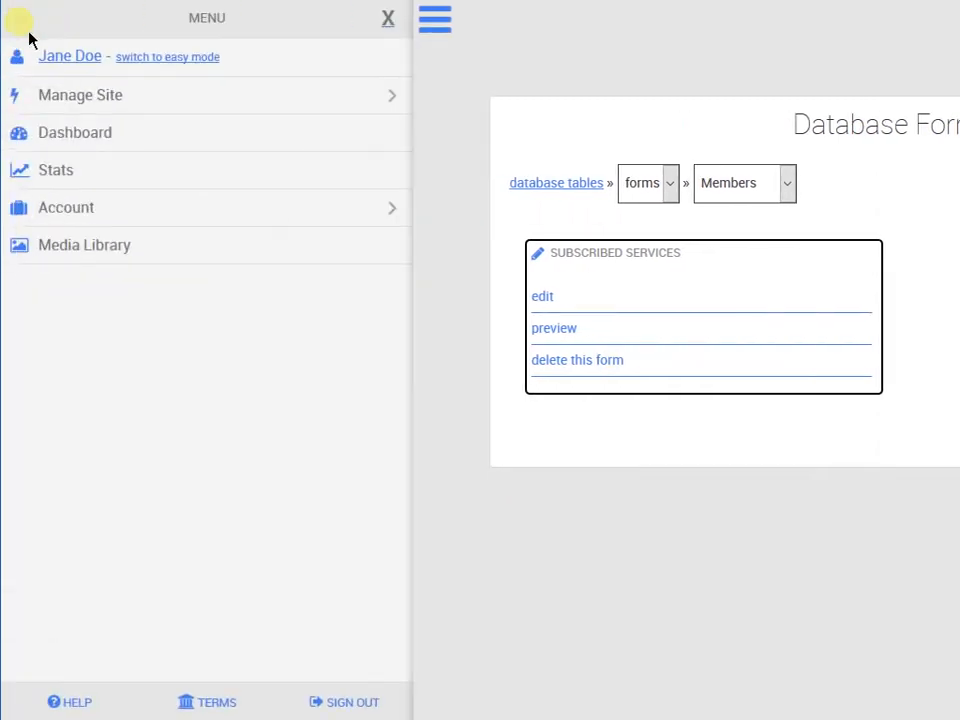
Switch from the Members database forms to the website's EditMode and open the Subscribe page
{"action": "left_click", "coordinate": [104, 97]}
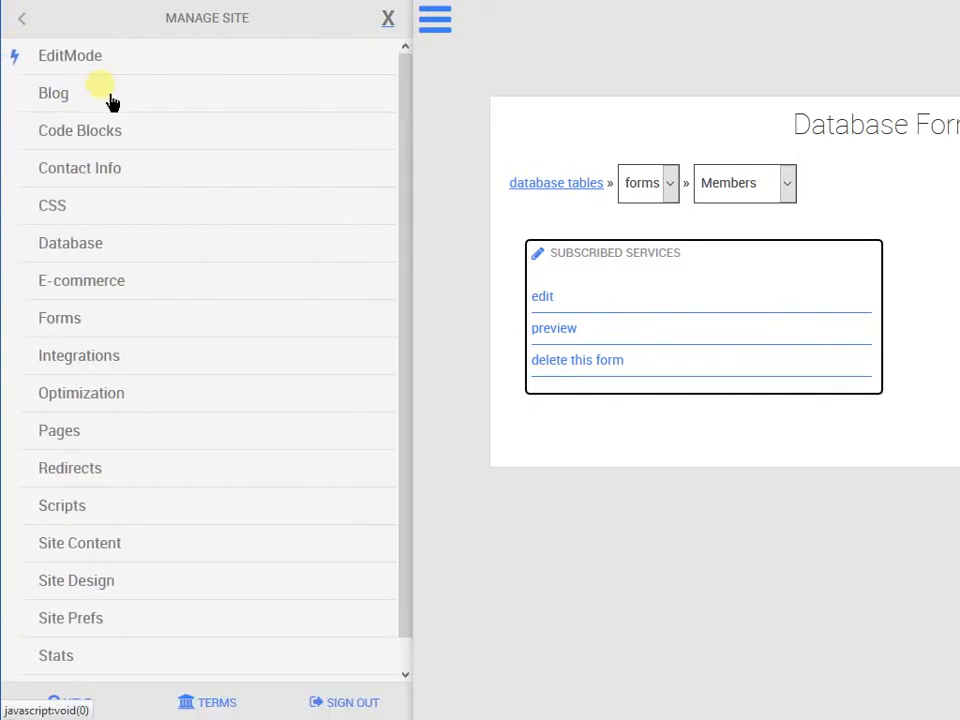
{"action": "left_click", "coordinate": [118, 75]}
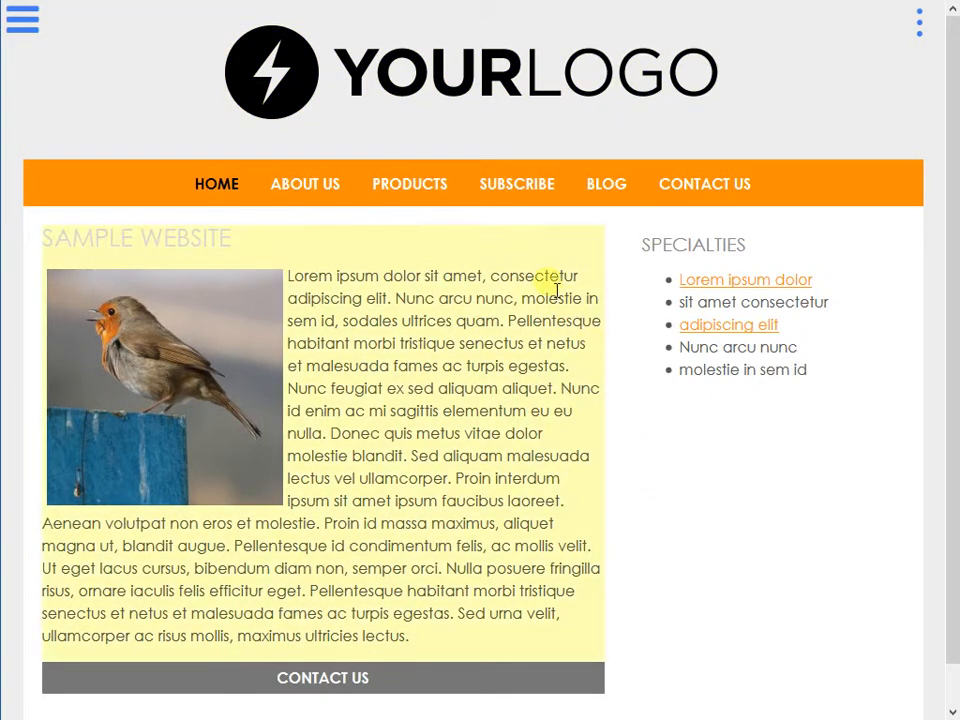
{"action": "left_click", "coordinate": [544, 204]}
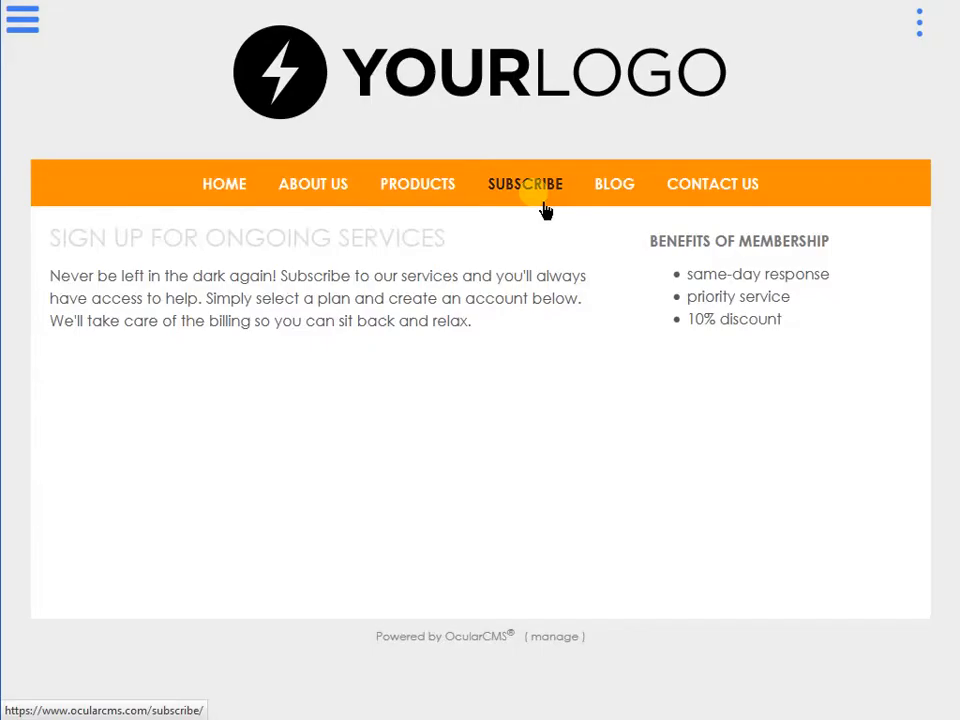
Insert the Members database form Subscribed Services on a new line below the Subscribe page's intro paragraph and save the content
{"action": "left_click", "coordinate": [490, 330]}
{"action": "key", "text": "Return"}
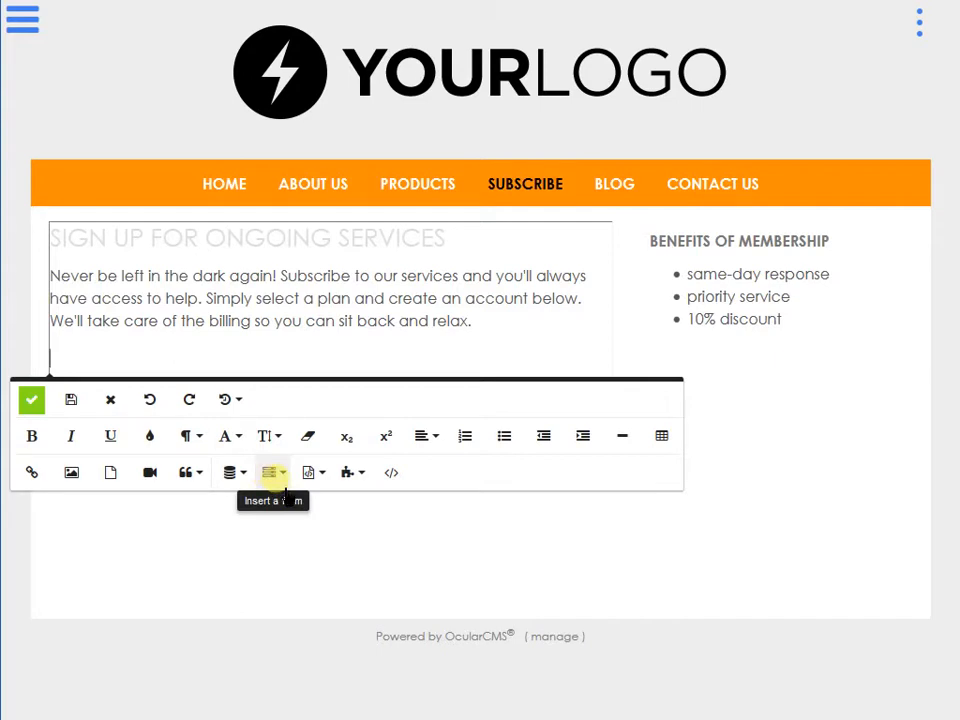
{"action": "left_click", "coordinate": [285, 491]}
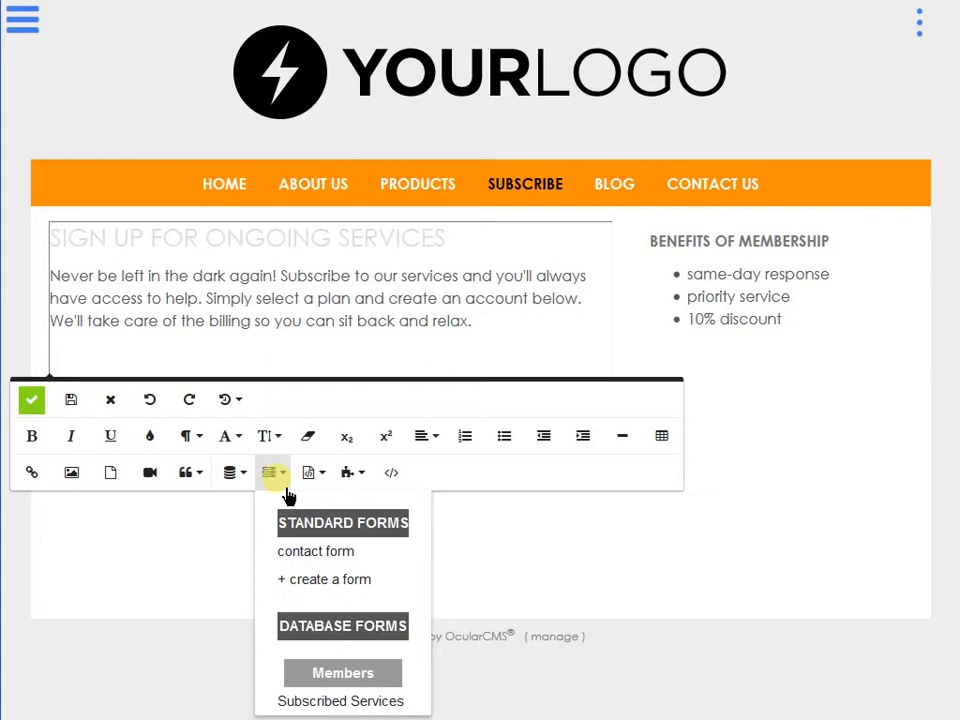
{"action": "left_click", "coordinate": [341, 702]}
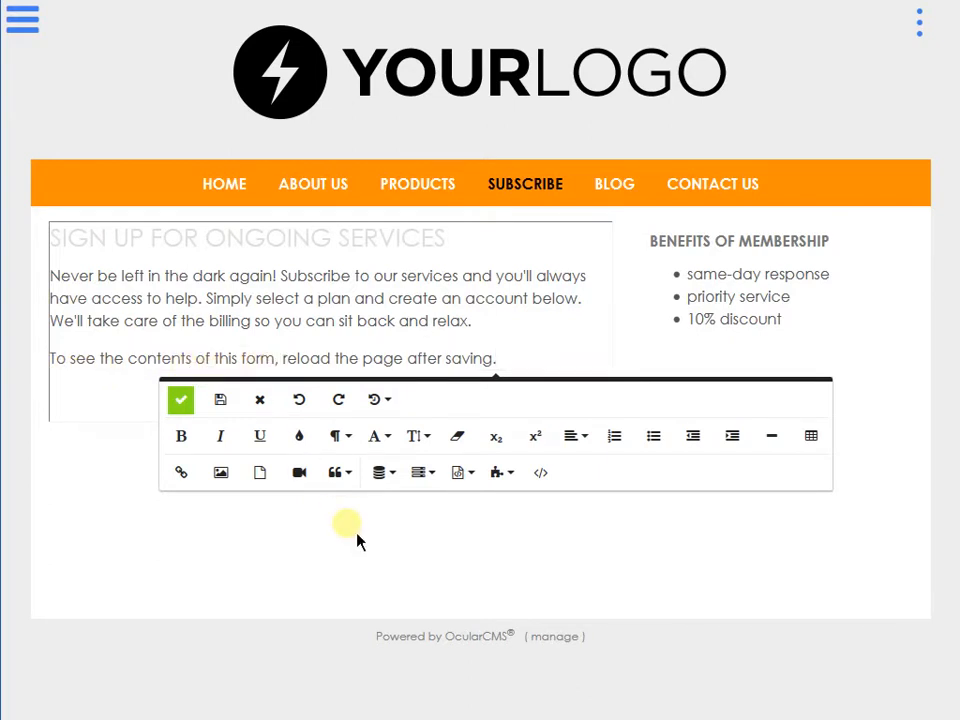
{"action": "left_click", "coordinate": [183, 402]}
{"action": "left_click", "coordinate": [627, 430]}
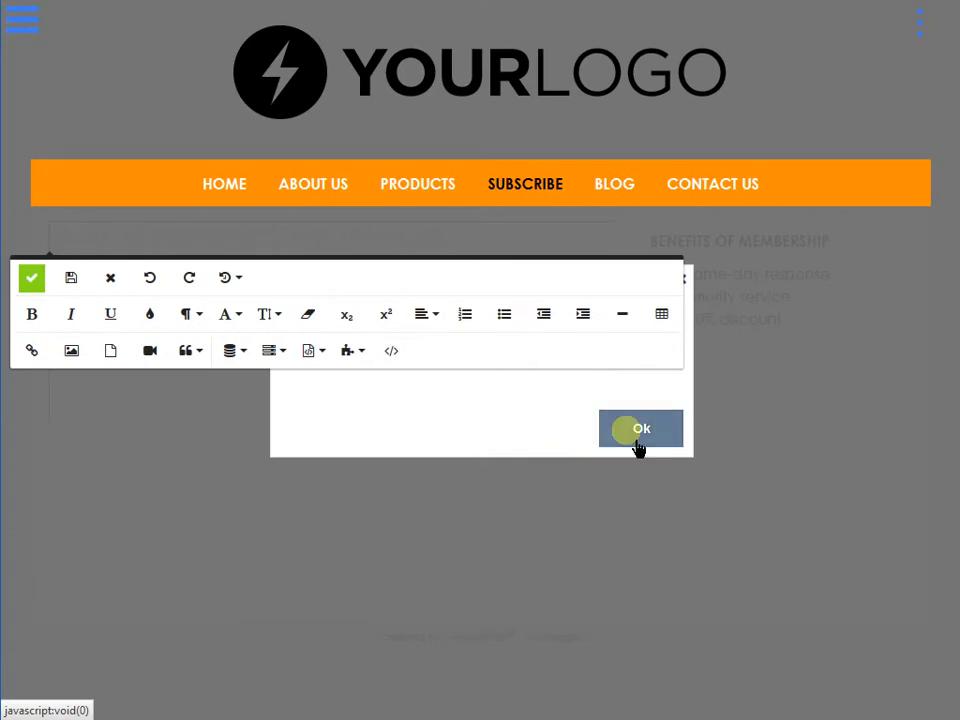
Reload the Subscribe page and examine the embedded form both in EditMode and on the public site
{"action": "left_click", "coordinate": [525, 206]}
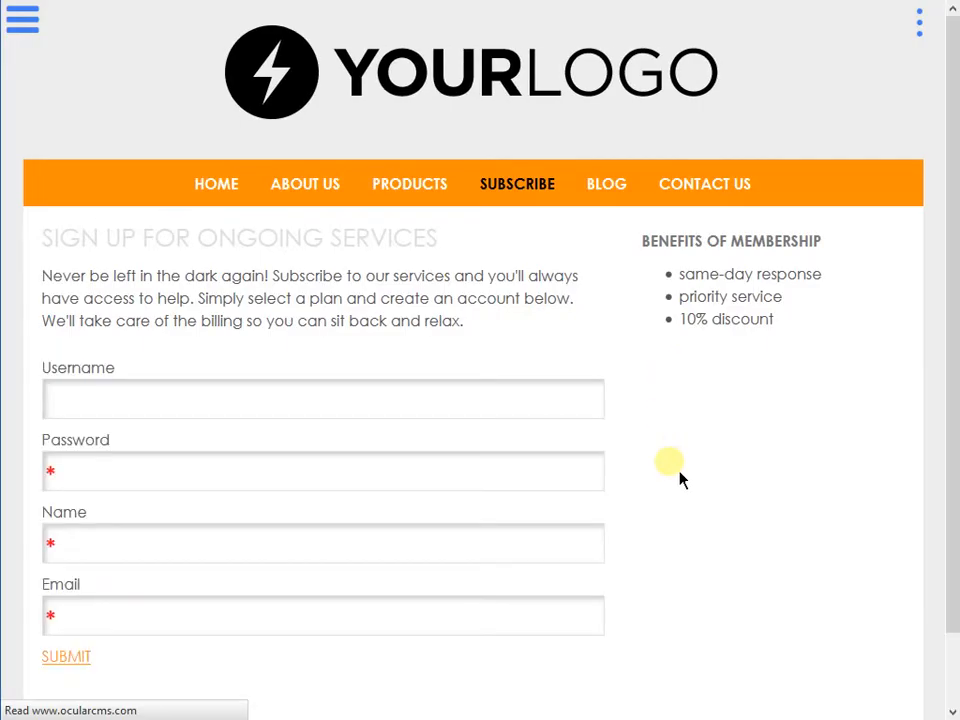
{"action": "scroll", "coordinate": [583, 452], "scroll_direction": "down", "scroll_amount": 2}
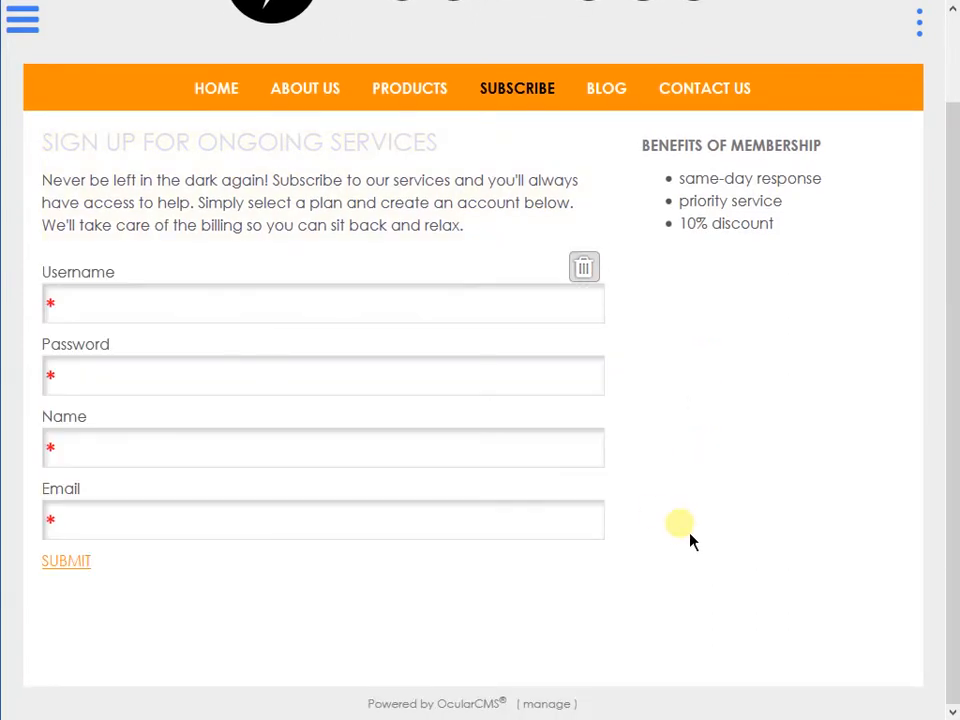
{"action": "key", "text": "ctrl+Tab"}
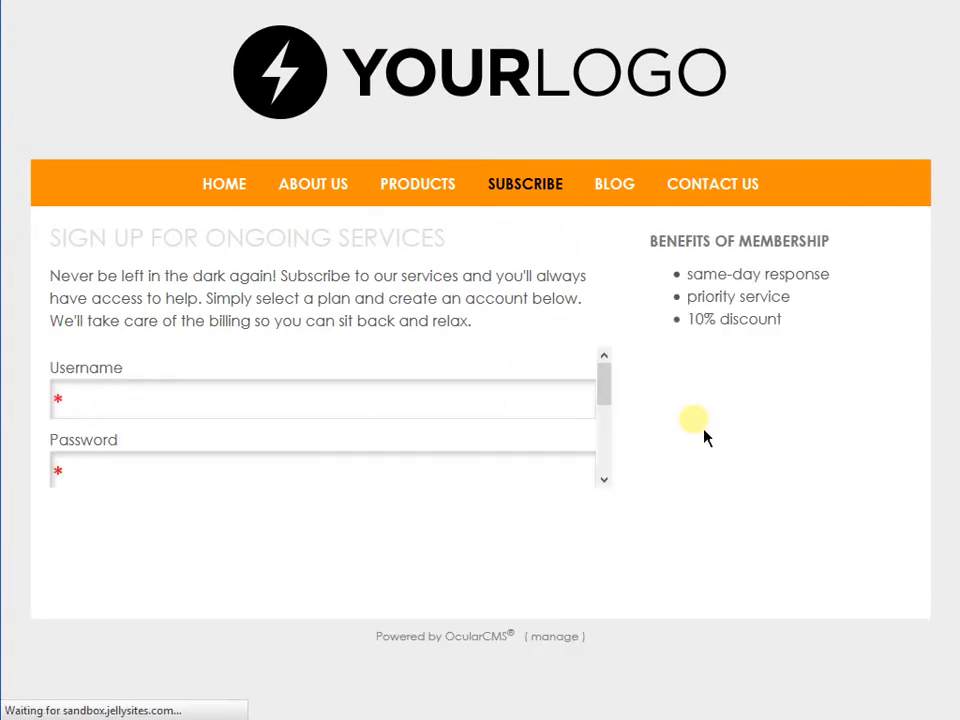
{"action": "scroll", "coordinate": [711, 494], "scroll_direction": "down", "scroll_amount": 1}
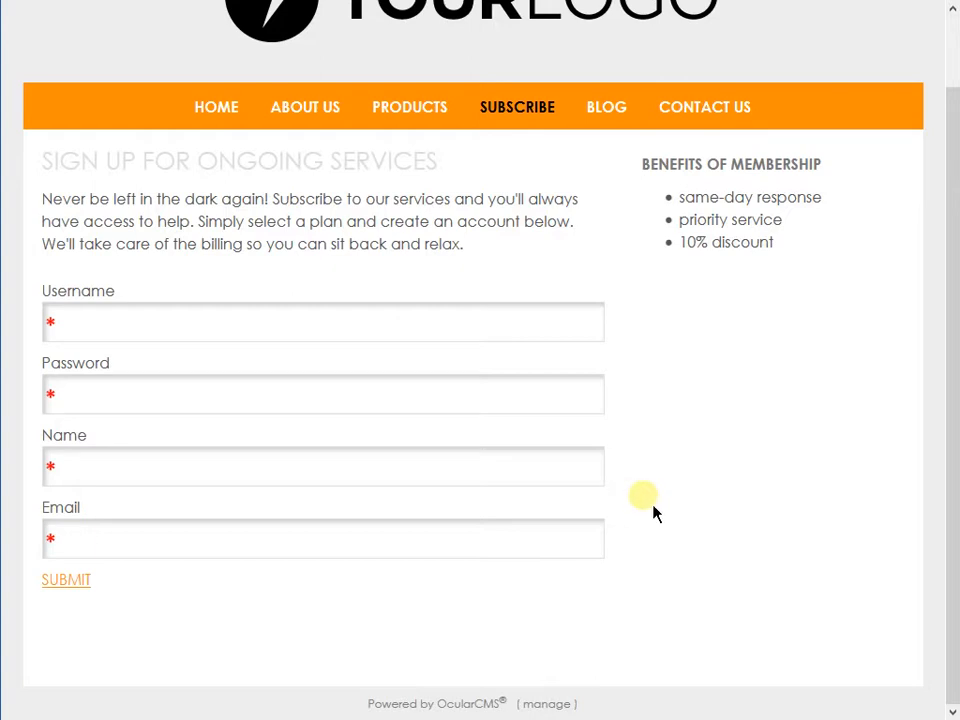
{"action": "scroll", "coordinate": [654, 508], "scroll_direction": "up", "scroll_amount": 2}
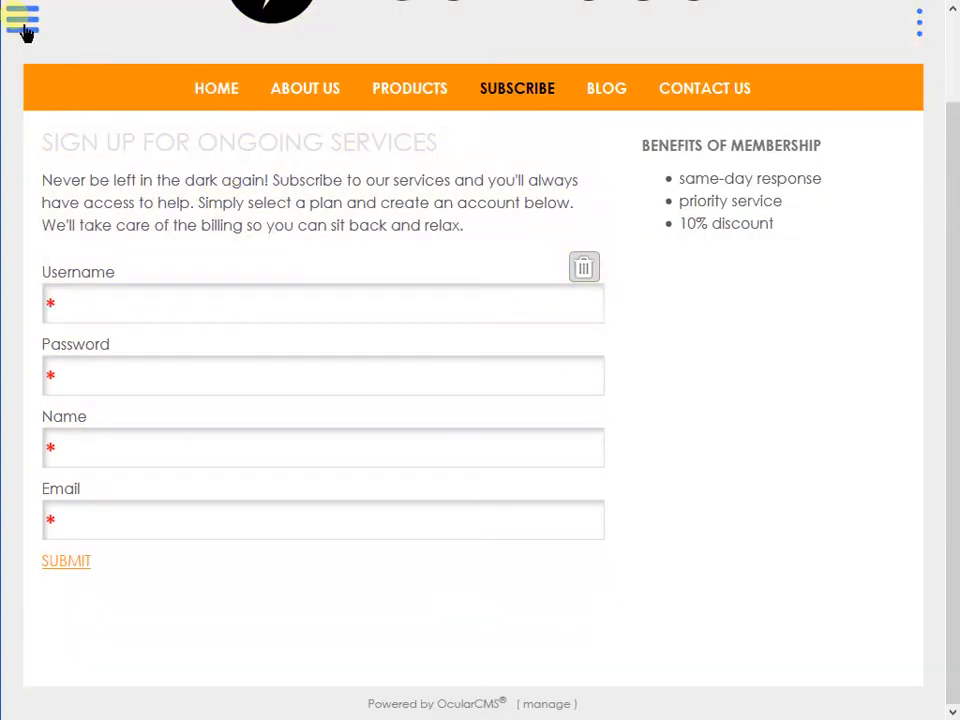
Go to the database tables, open the forms of the Members table and show the options of the Subscribed Services form
{"action": "left_click", "coordinate": [26, 30]}
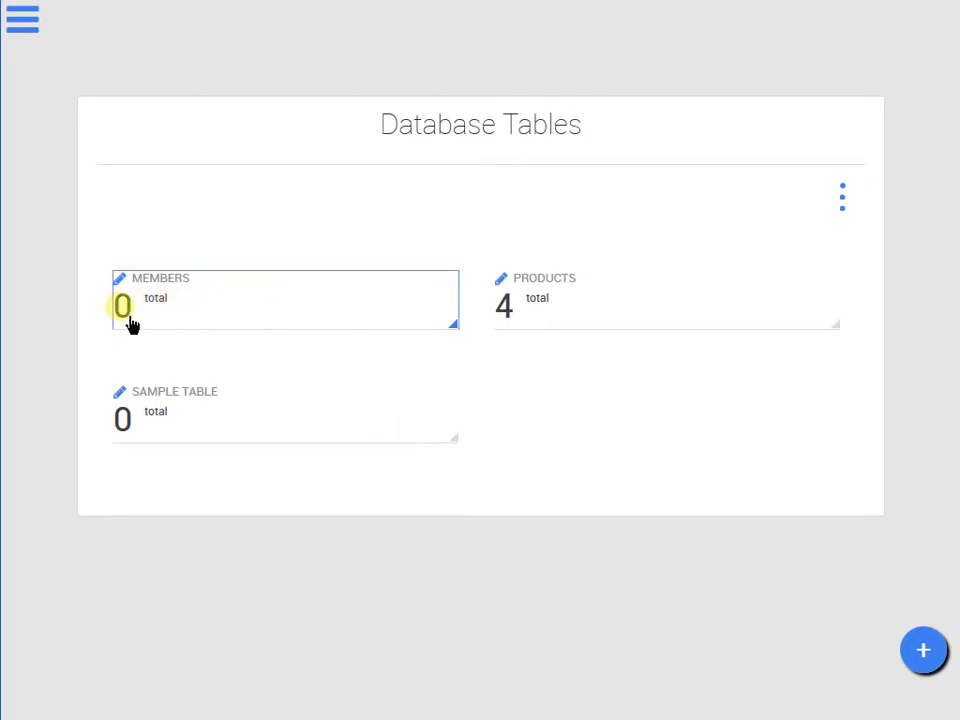
{"action": "left_click", "coordinate": [188, 326]}
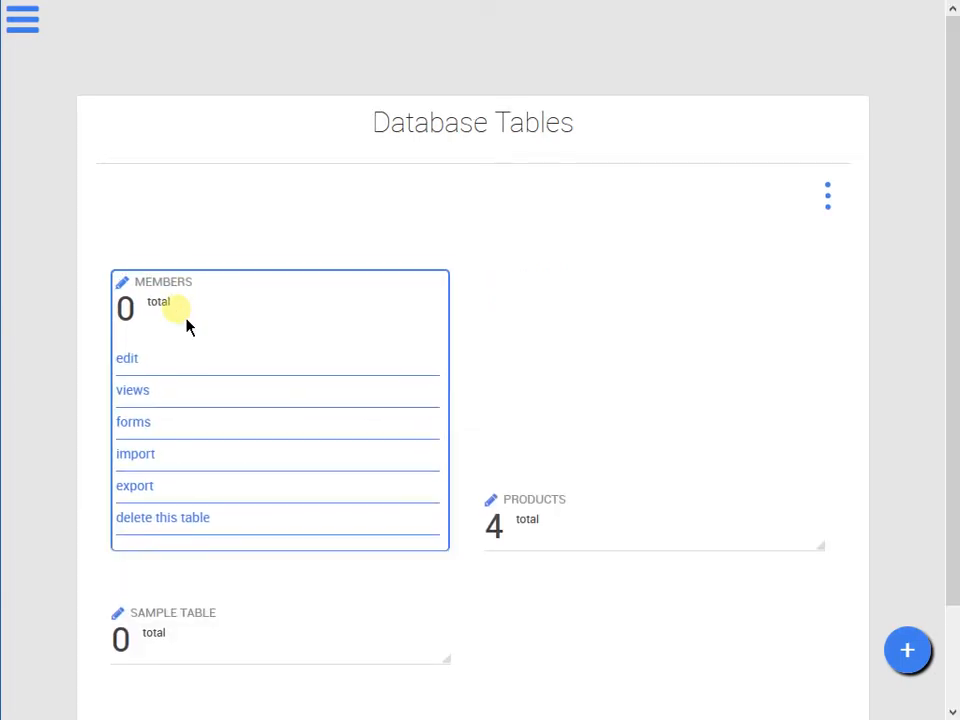
{"action": "left_click", "coordinate": [200, 445]}
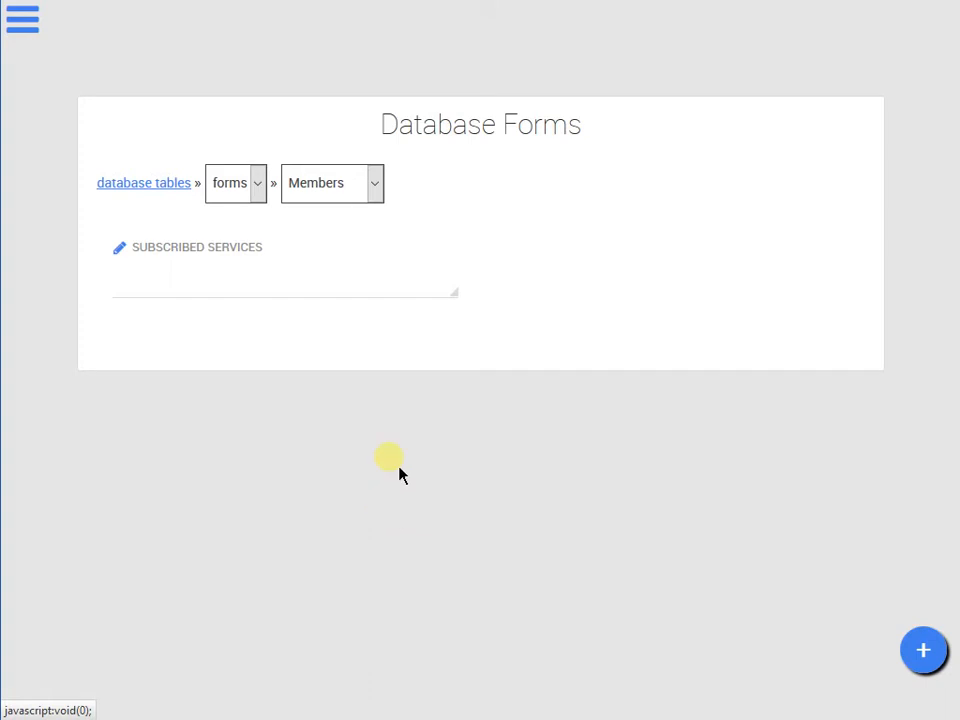
{"action": "left_click", "coordinate": [371, 285]}
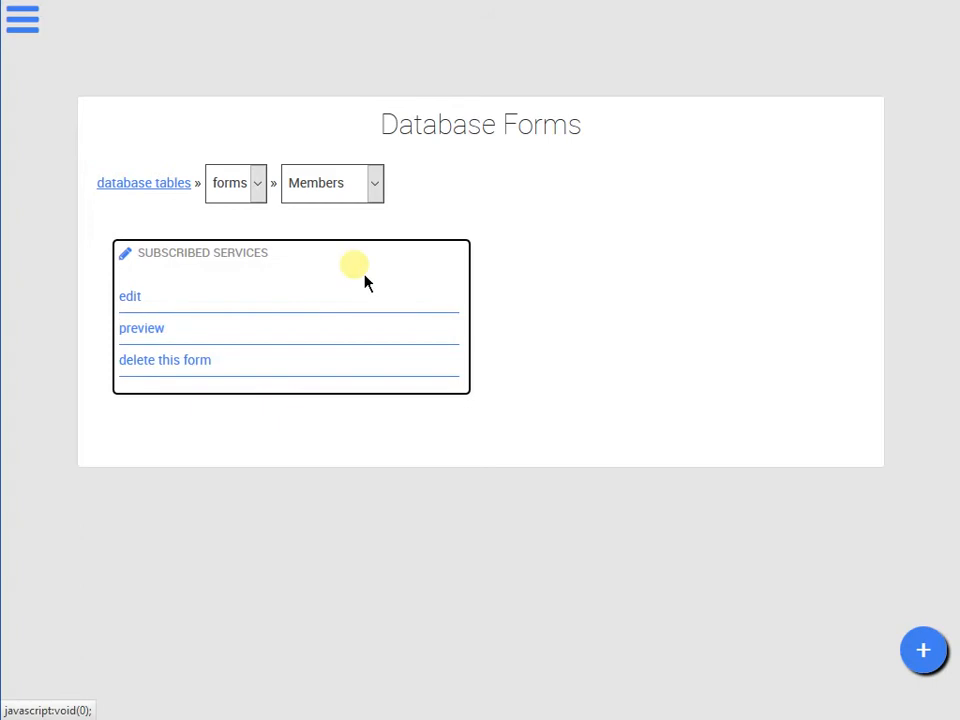
Return to the website's EditMode from the database forms and reopen the Subscribe page
{"action": "left_click", "coordinate": [28, 20]}
{"action": "left_click", "coordinate": [88, 100]}
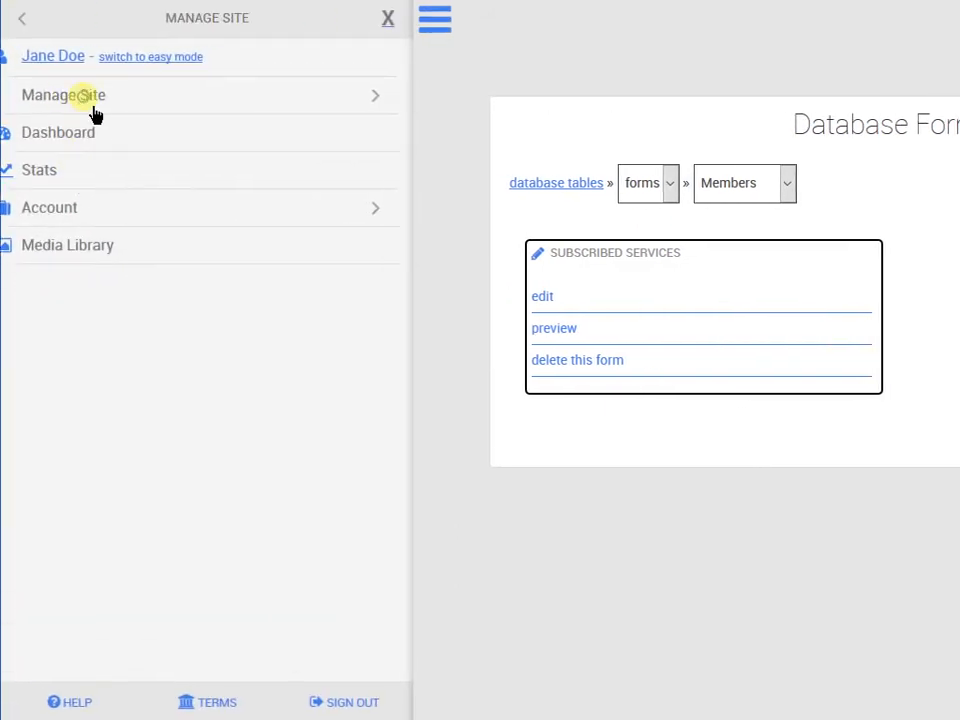
{"action": "left_click", "coordinate": [60, 62]}
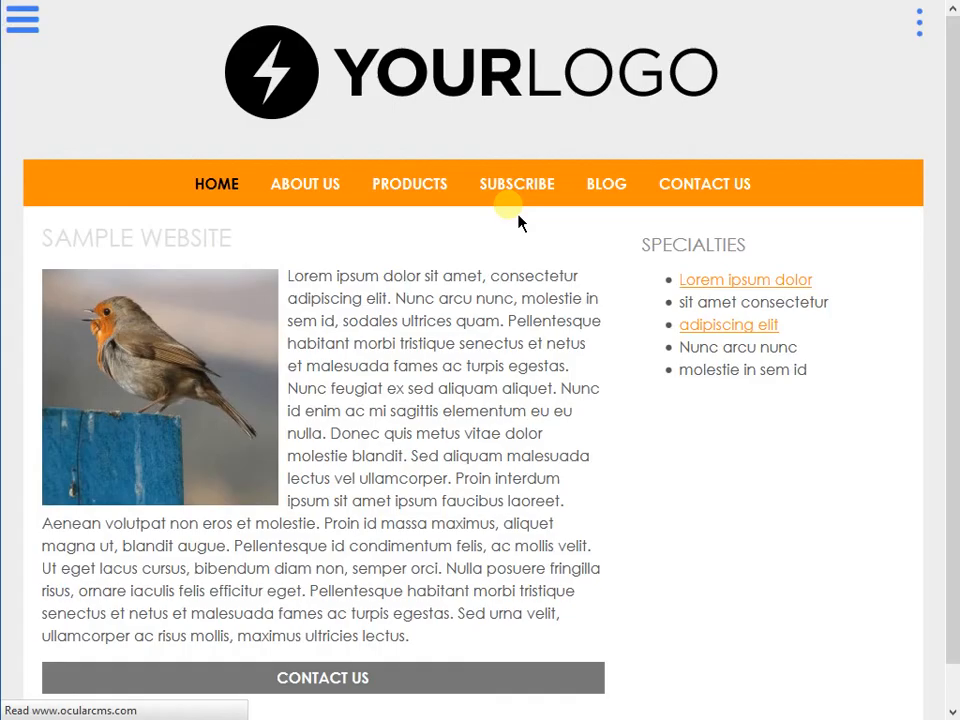
{"action": "left_click", "coordinate": [516, 198]}
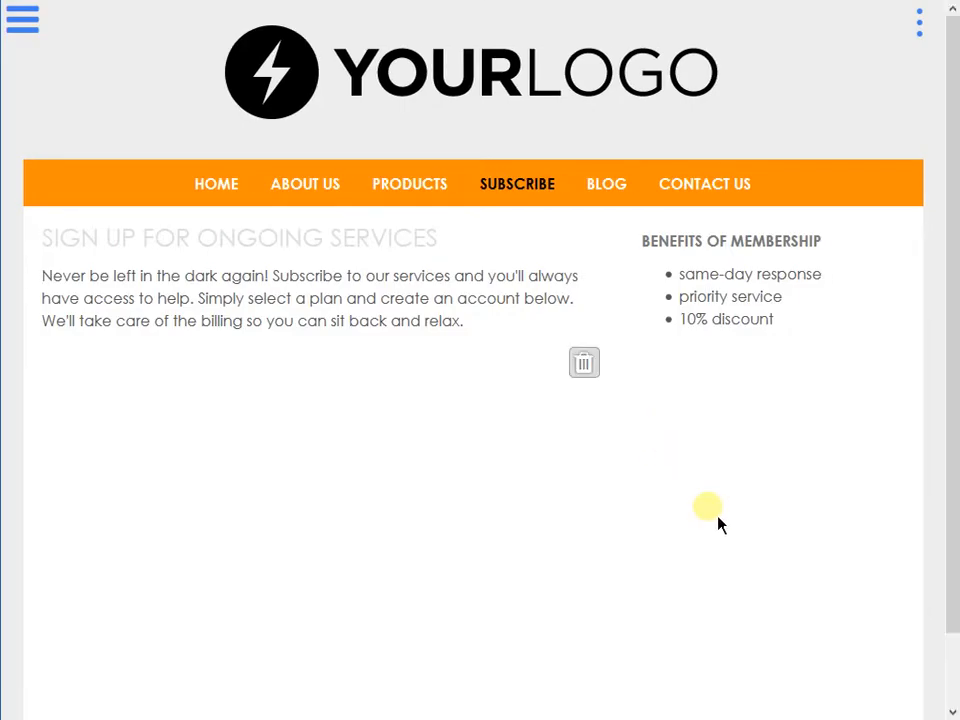
Open the embedded form's setup directly from the Subscribe page, review its settings and cancel without saving
{"action": "scroll", "coordinate": [718, 522], "scroll_direction": "down", "scroll_amount": 1}
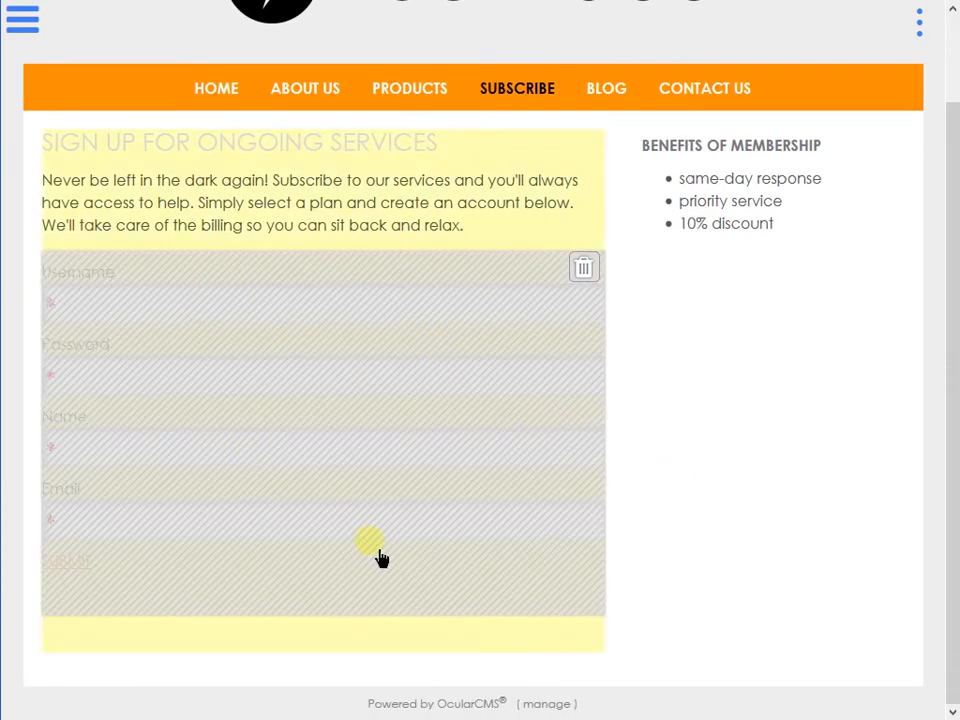
{"action": "left_click", "coordinate": [369, 443]}
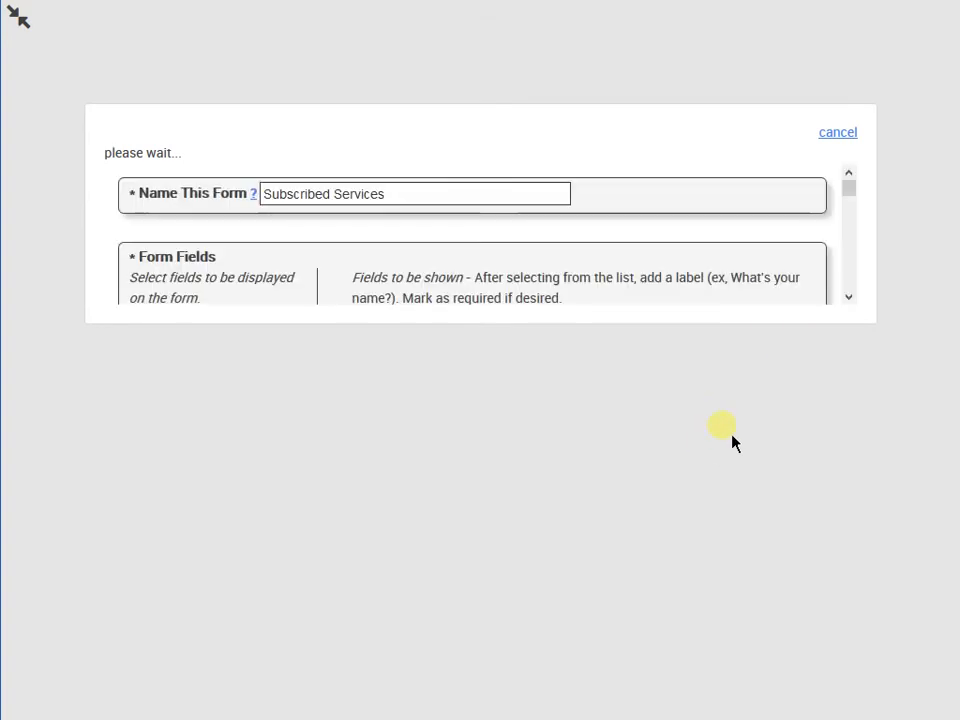
{"action": "scroll", "coordinate": [785, 425], "scroll_direction": "down", "scroll_amount": 8}
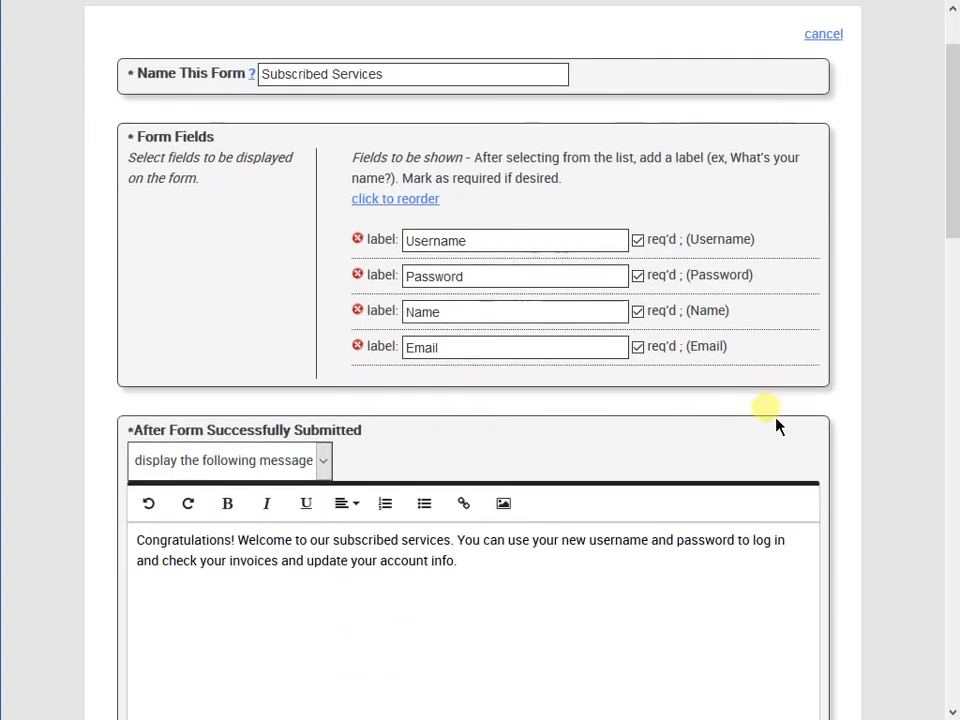
{"action": "scroll", "coordinate": [741, 430], "scroll_direction": "down", "scroll_amount": 7}
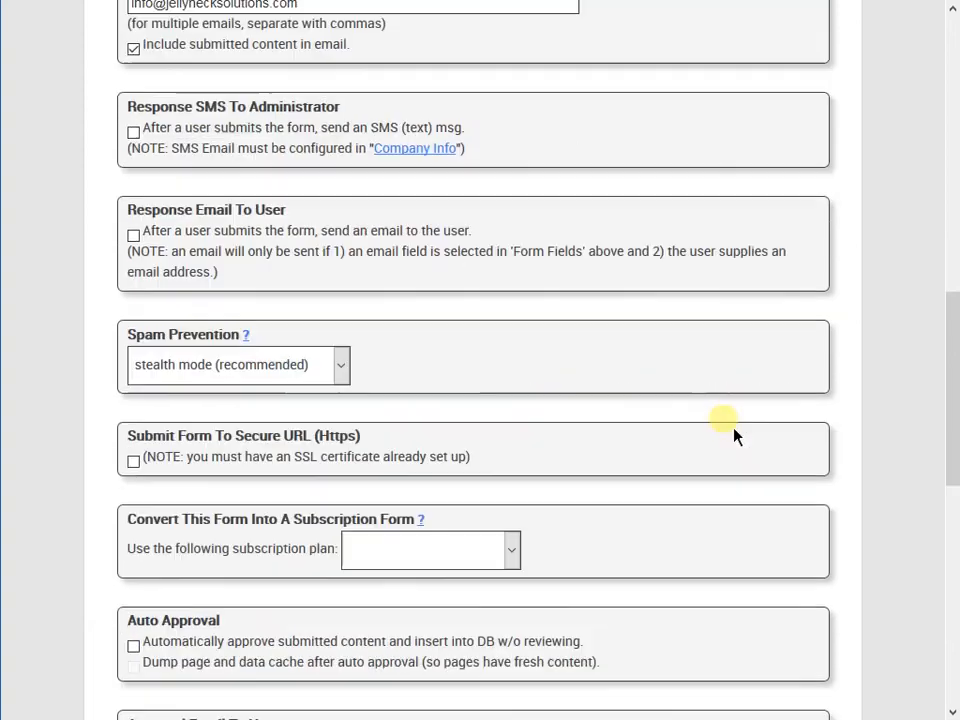
{"action": "scroll", "coordinate": [726, 440], "scroll_direction": "up", "scroll_amount": 12}
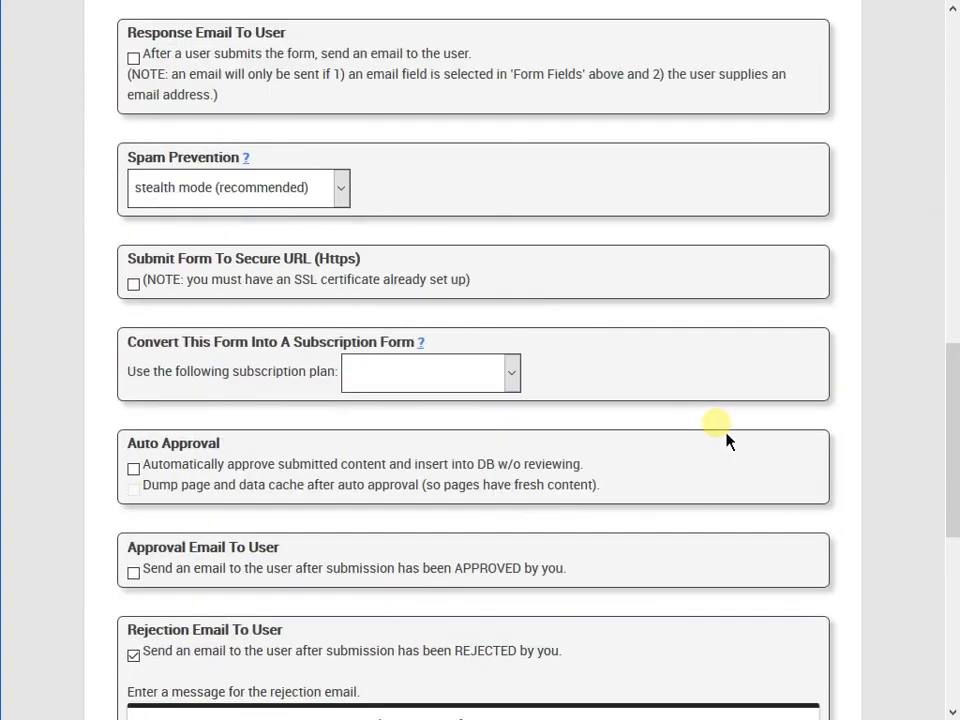
{"action": "scroll", "coordinate": [720, 430], "scroll_direction": "up", "scroll_amount": 3}
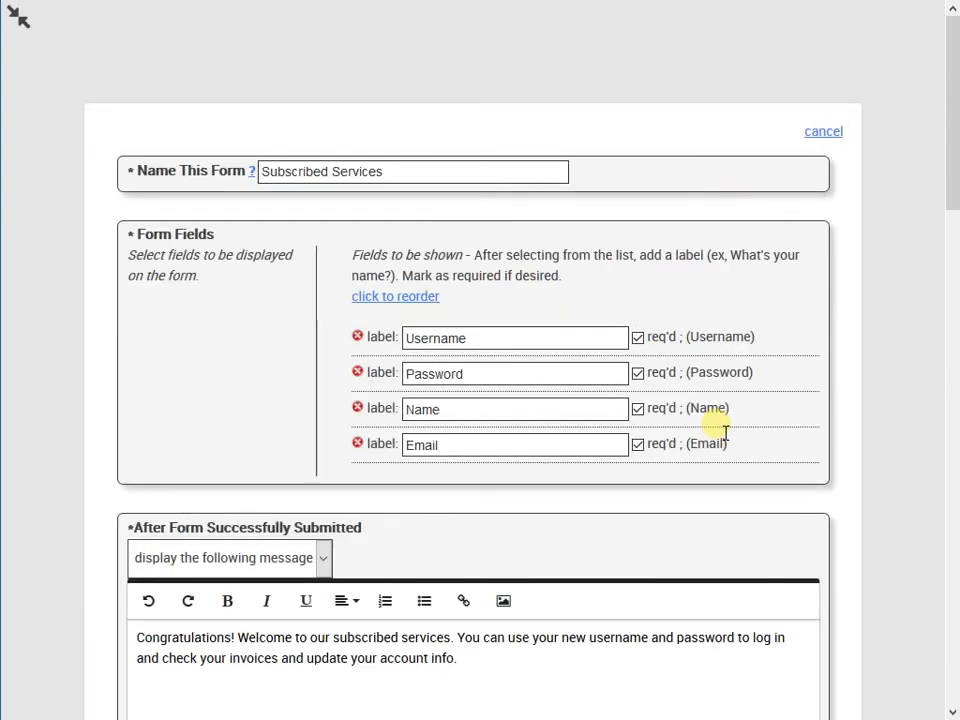
{"action": "left_click", "coordinate": [846, 141]}
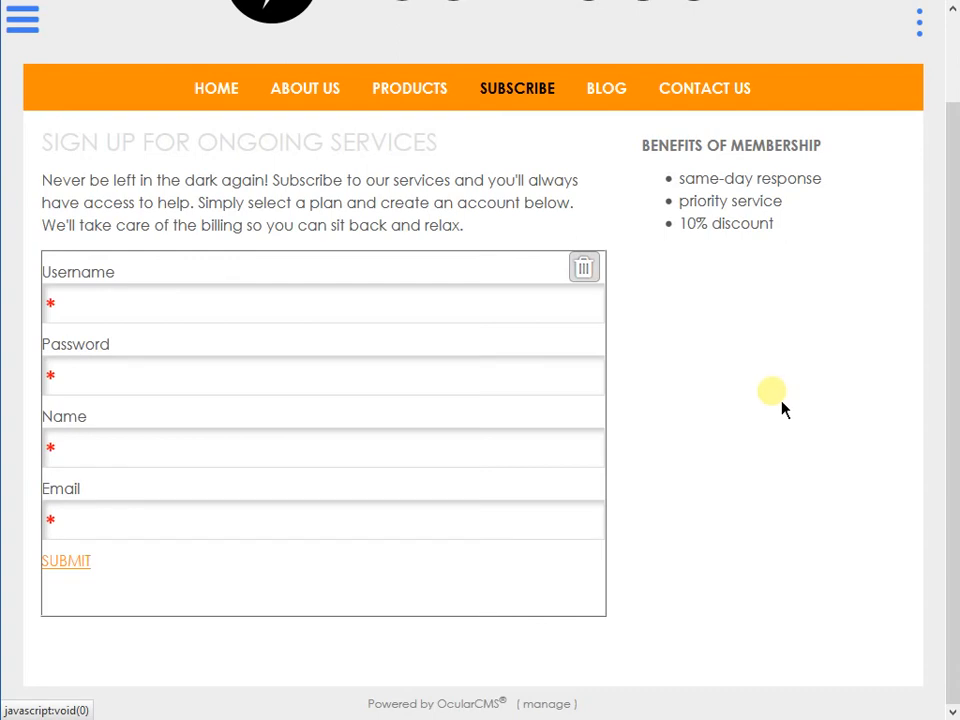
{"action": "scroll", "coordinate": [783, 408], "scroll_direction": "up", "scroll_amount": 1}
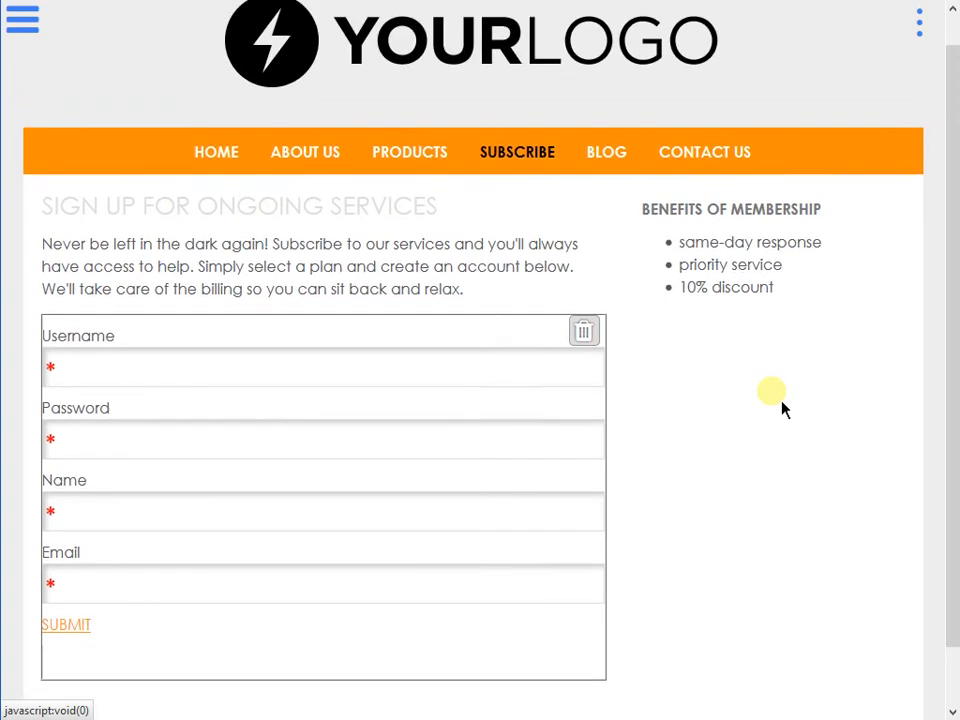